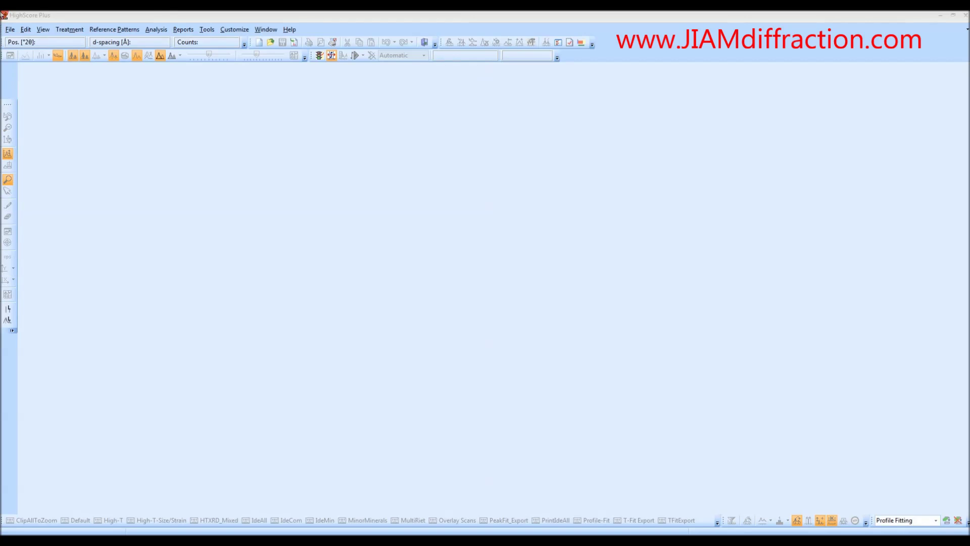
# Open the Silicon .xrdml scan from the Example folder to plot its diffraction pattern
pyautogui.click(9, 29)
pyautogui.click(31, 55)
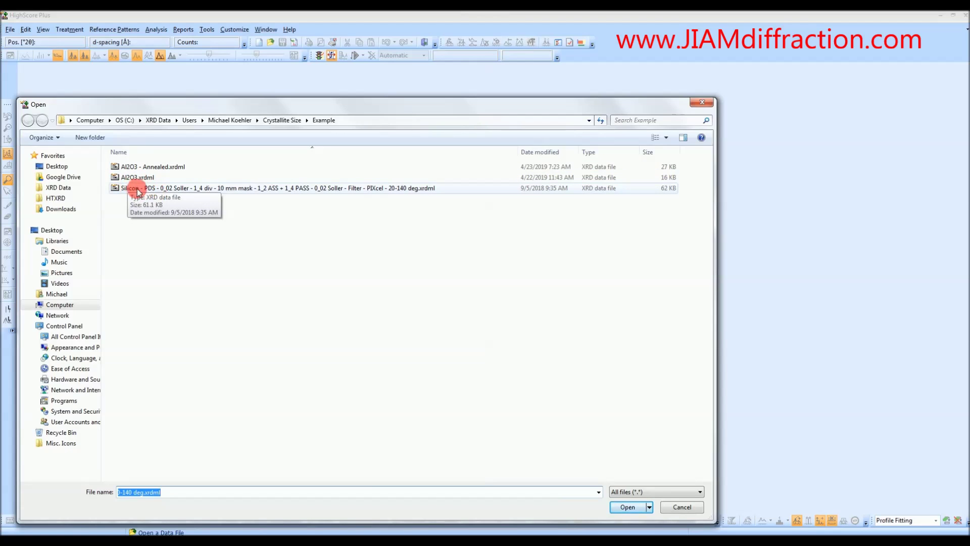
pyautogui.doubleClick(175, 190)
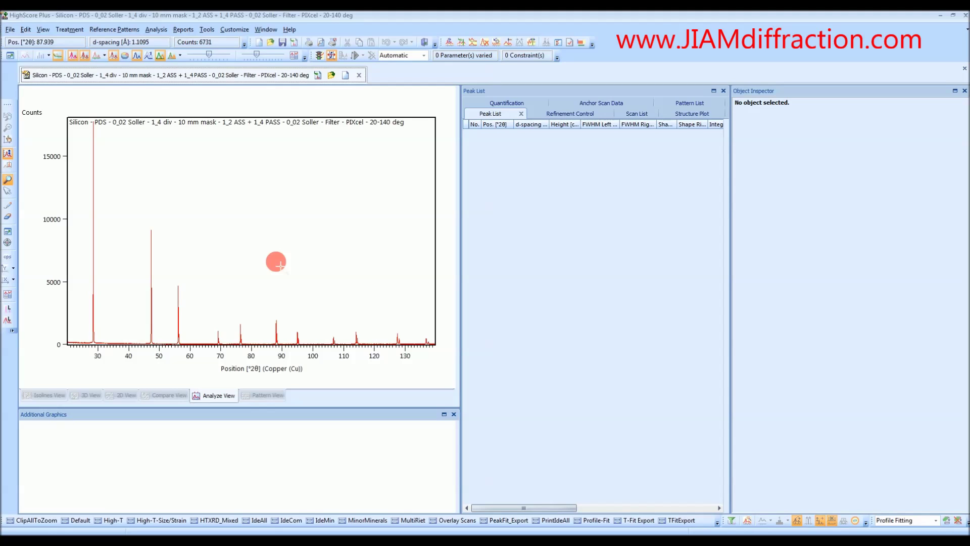
# Start a search-match and set every element in the chemistry restrictions to excluded
pyautogui.rightClick(322, 249)
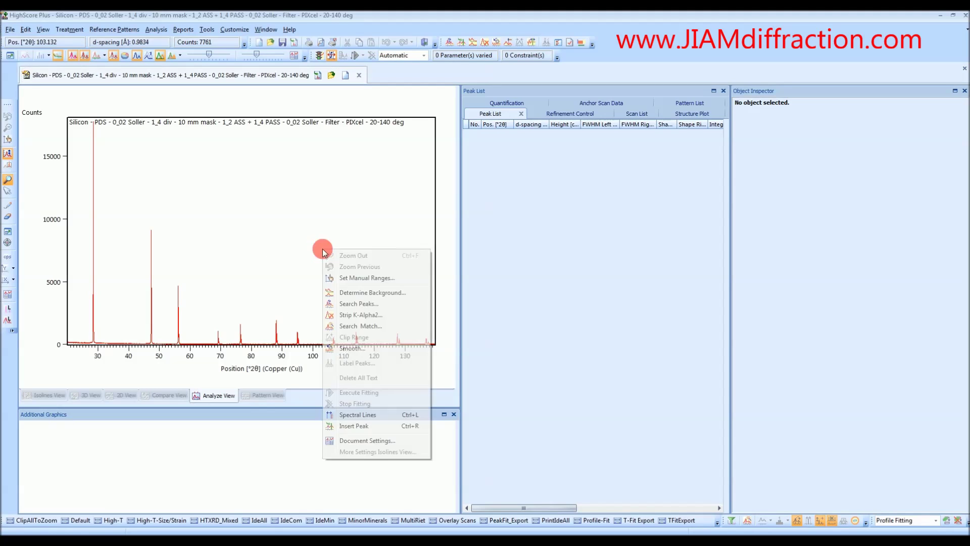
pyautogui.click(364, 326)
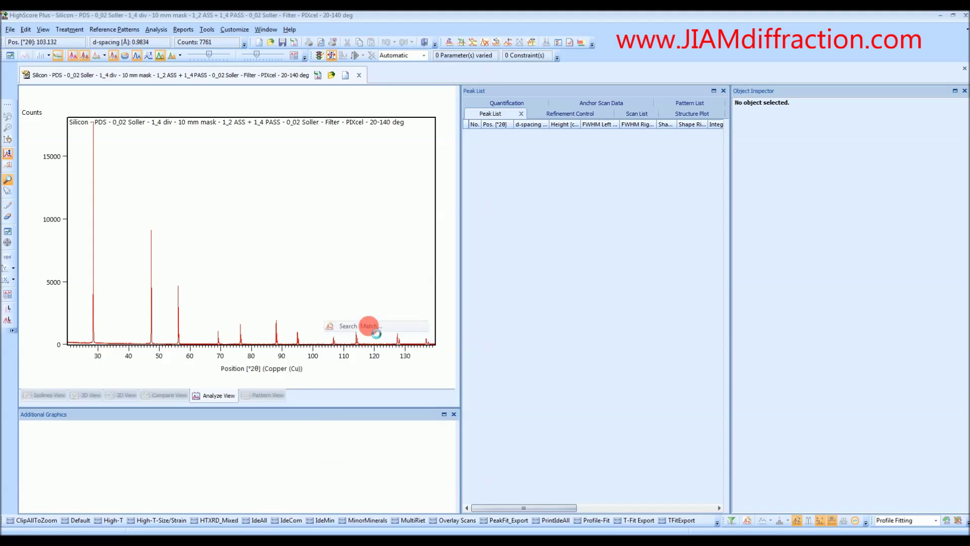
pyautogui.click(449, 263)
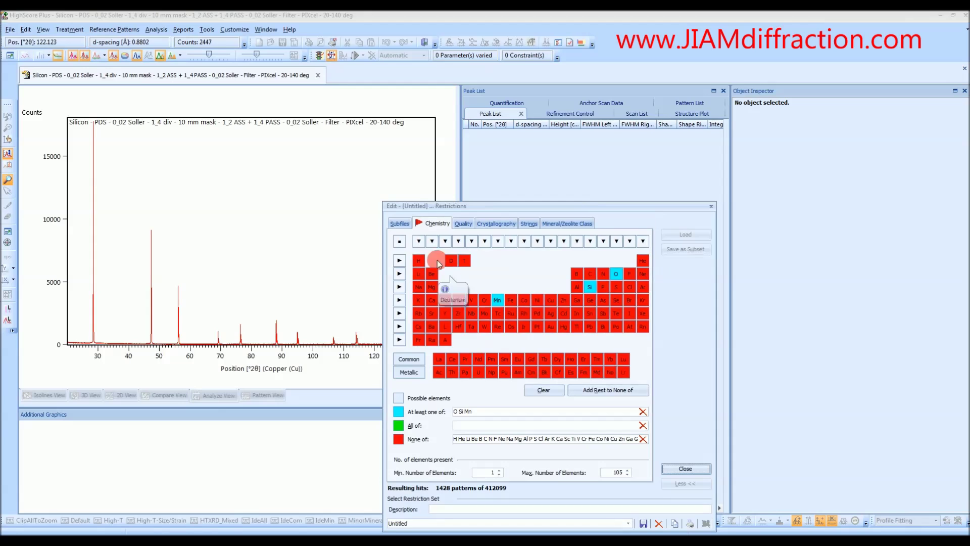
pyautogui.click(400, 243)
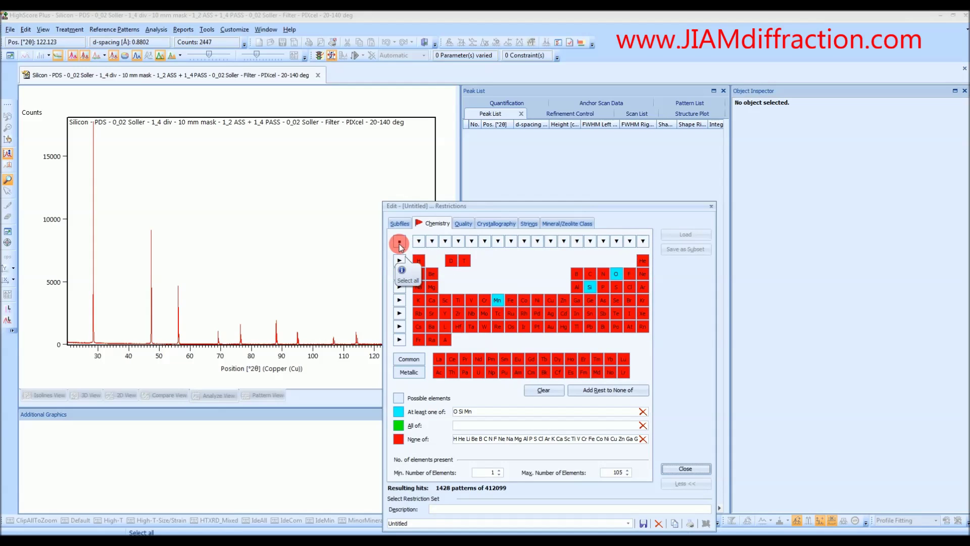
pyautogui.click(399, 243)
pyautogui.click(399, 244)
pyautogui.click(399, 243)
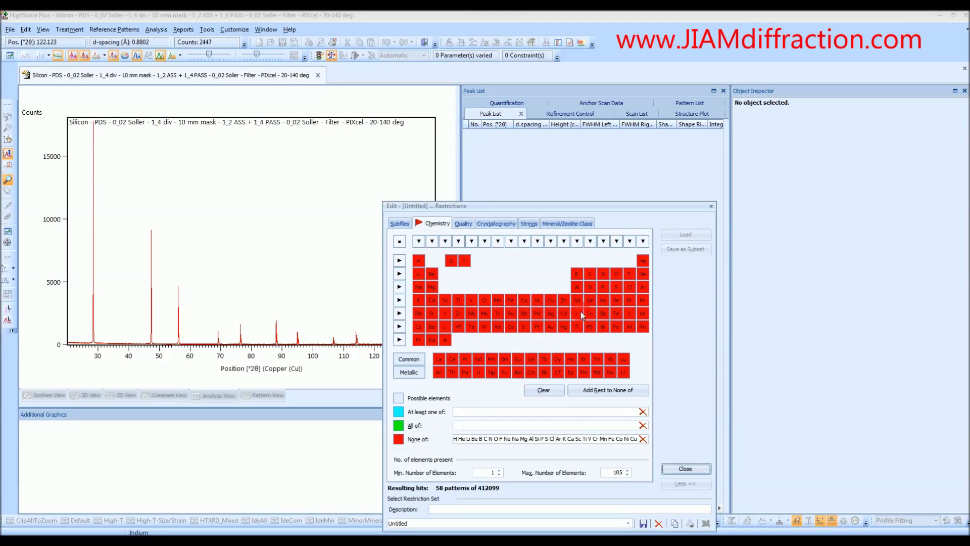
# Allow silicon back as the only element and run the search
pyautogui.click(590, 286)
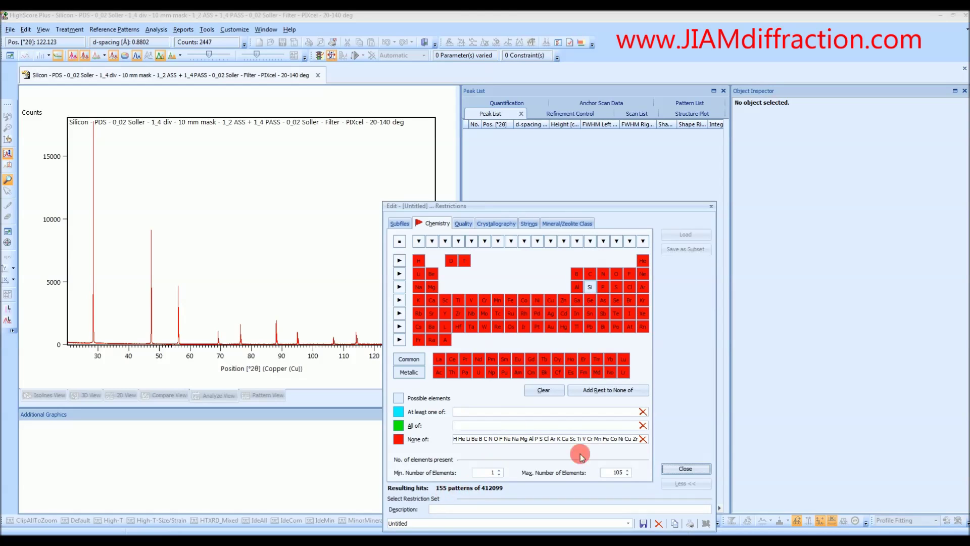
pyautogui.click(687, 469)
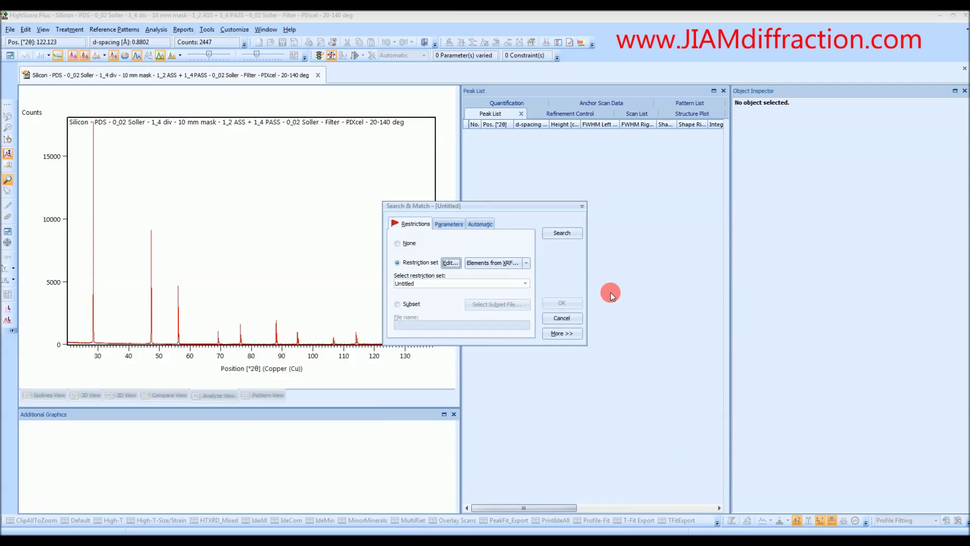
pyautogui.click(559, 234)
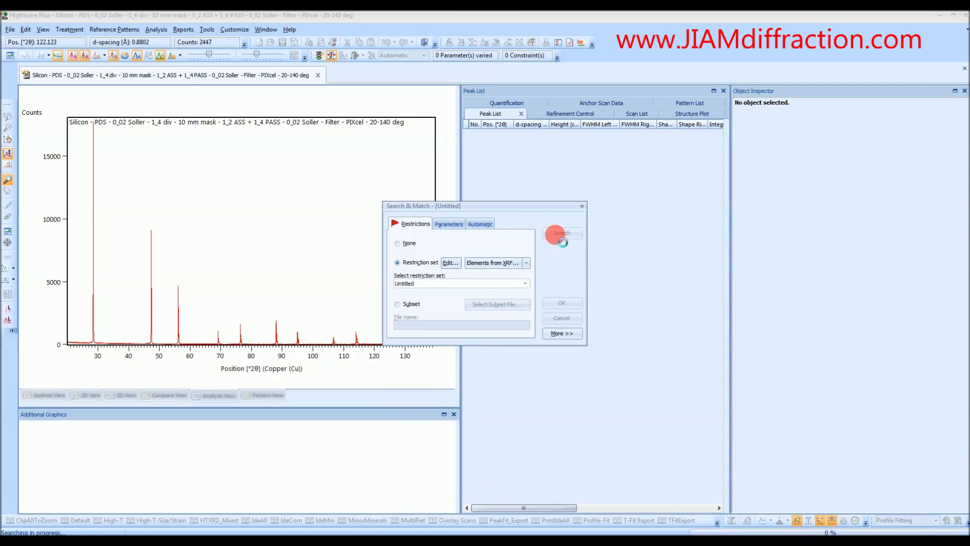
# Accept silicon candidate 01-077-2108 (score 64) into the Accepted Pattern list
pyautogui.click(563, 303)
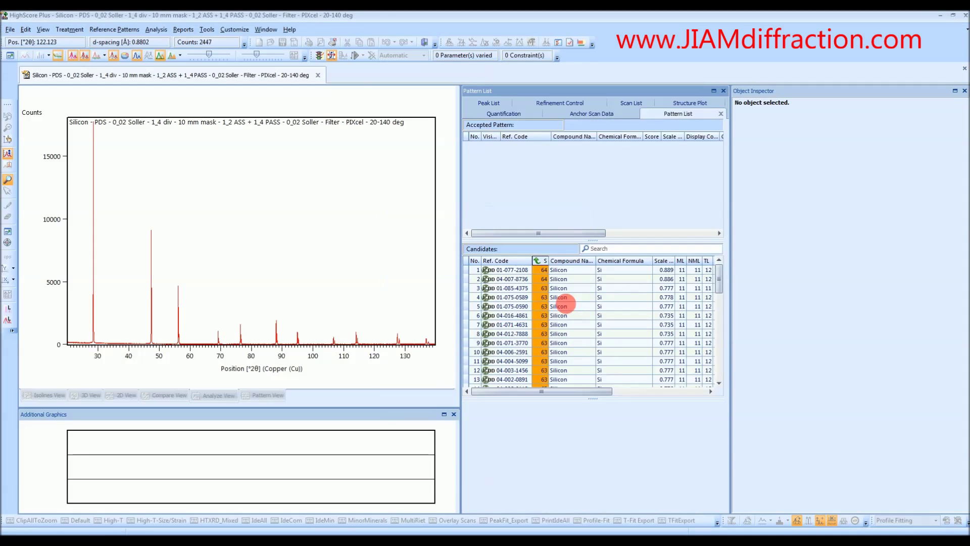
pyautogui.click(566, 271)
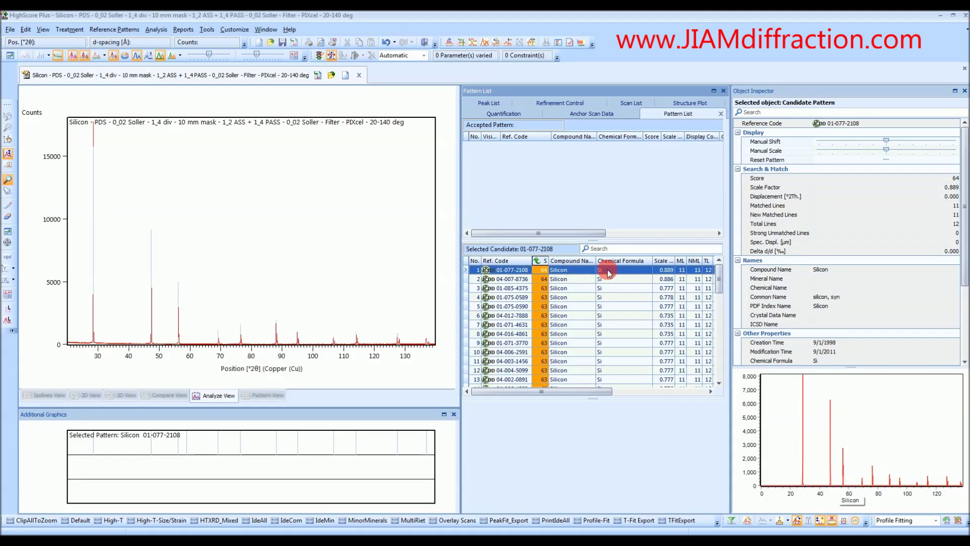
pyautogui.moveTo(608, 273); pyautogui.dragTo(574, 182)
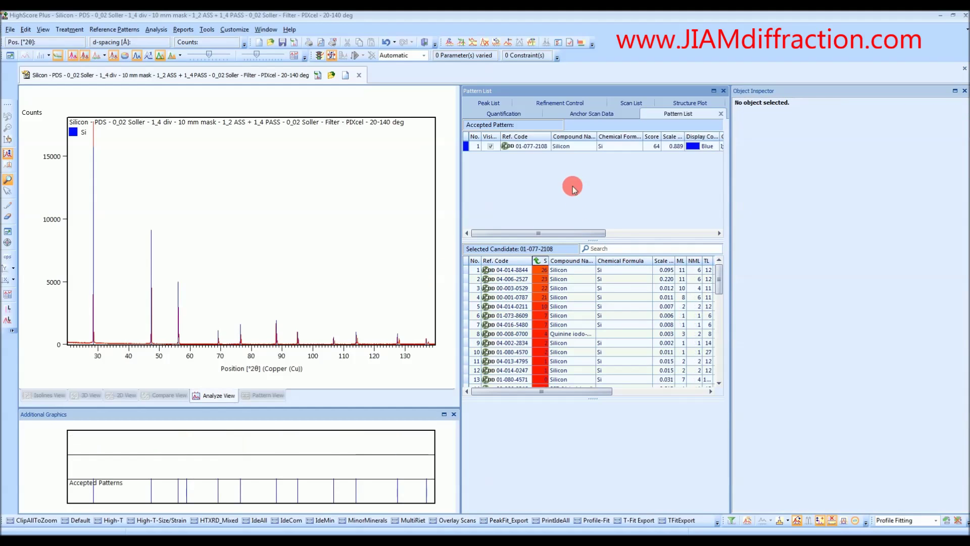
pyautogui.rightClick(579, 147)
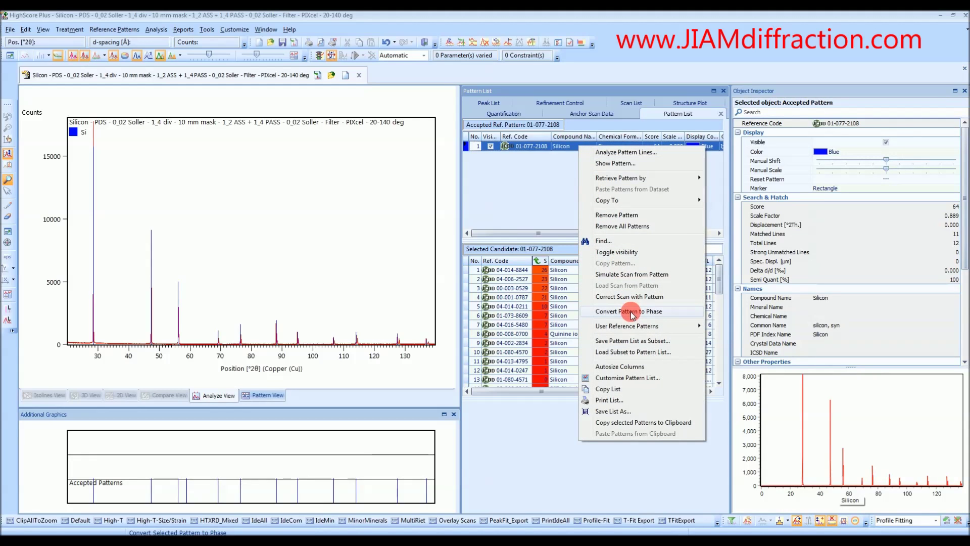
# Convert pattern 01-077-2108 to a Silicon phase and view its cubic Fd-3m reference card
pyautogui.click(631, 312)
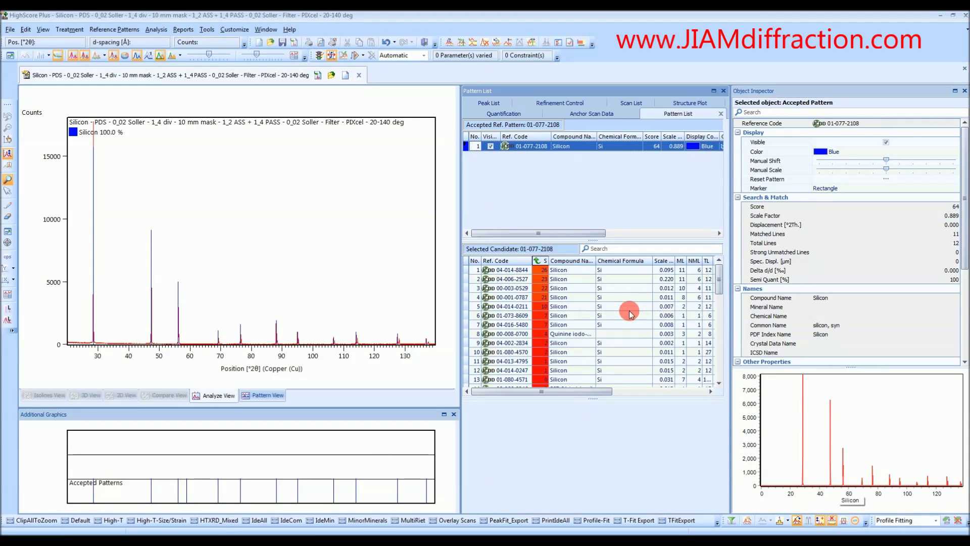
pyautogui.doubleClick(592, 147)
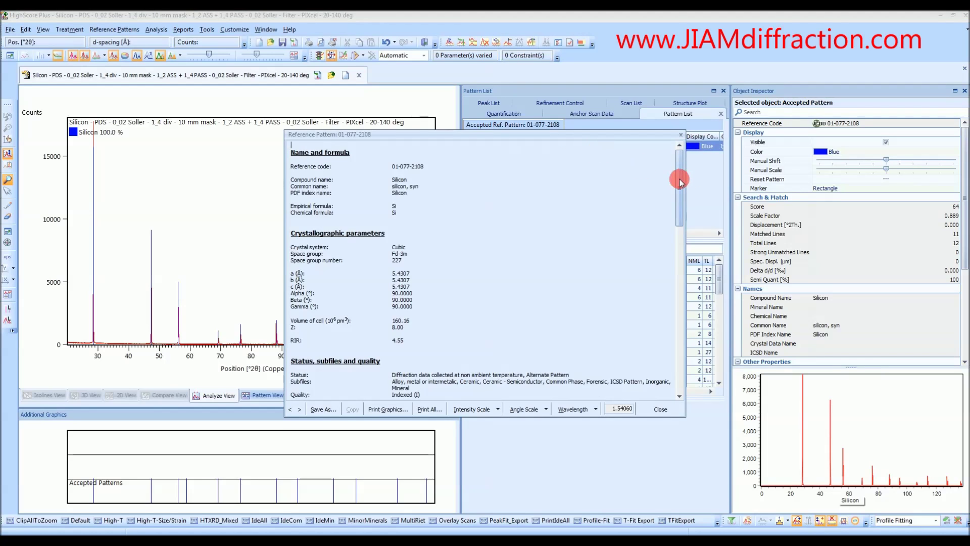
pyautogui.moveTo(680, 181); pyautogui.dragTo(660, 314)
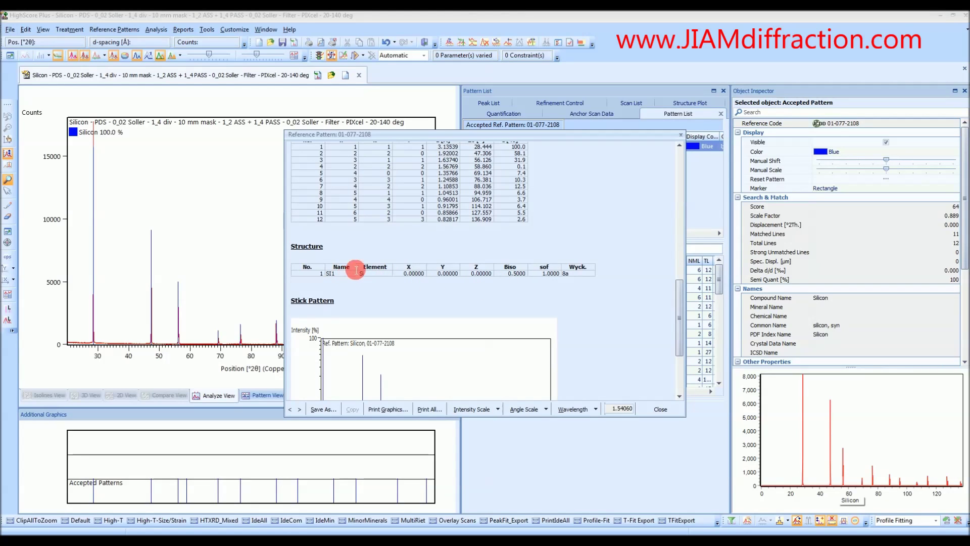
pyautogui.click(681, 135)
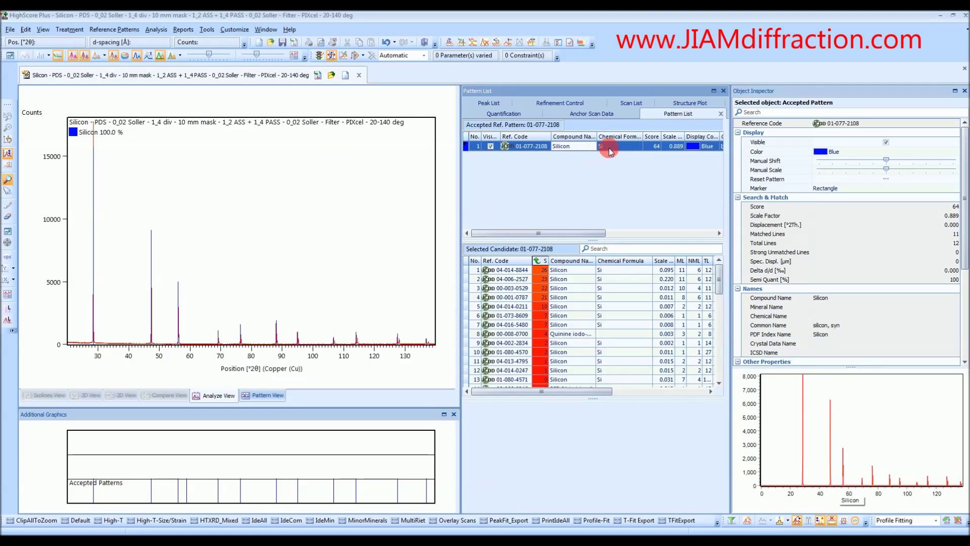
pyautogui.moveTo(612, 149); pyautogui.dragTo(608, 288)
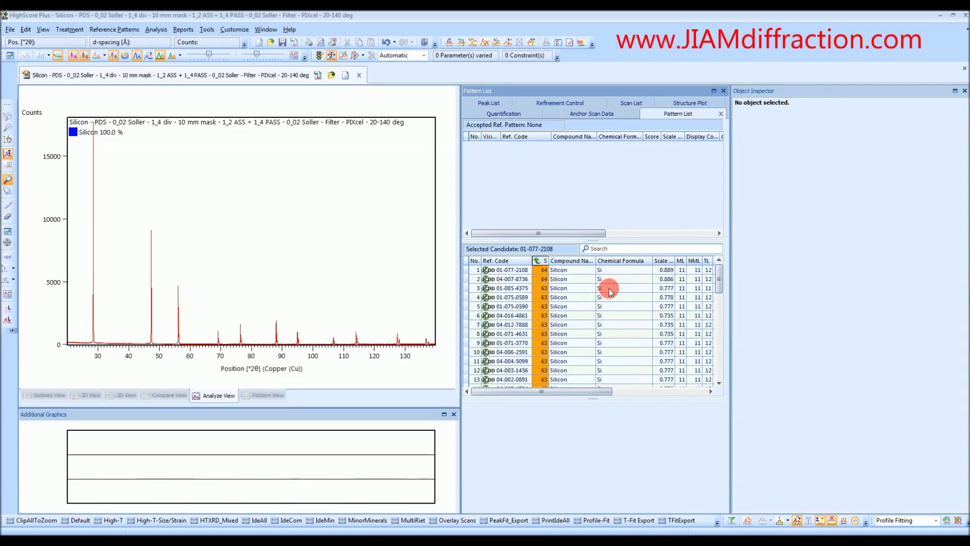
pyautogui.doubleClick(602, 333)
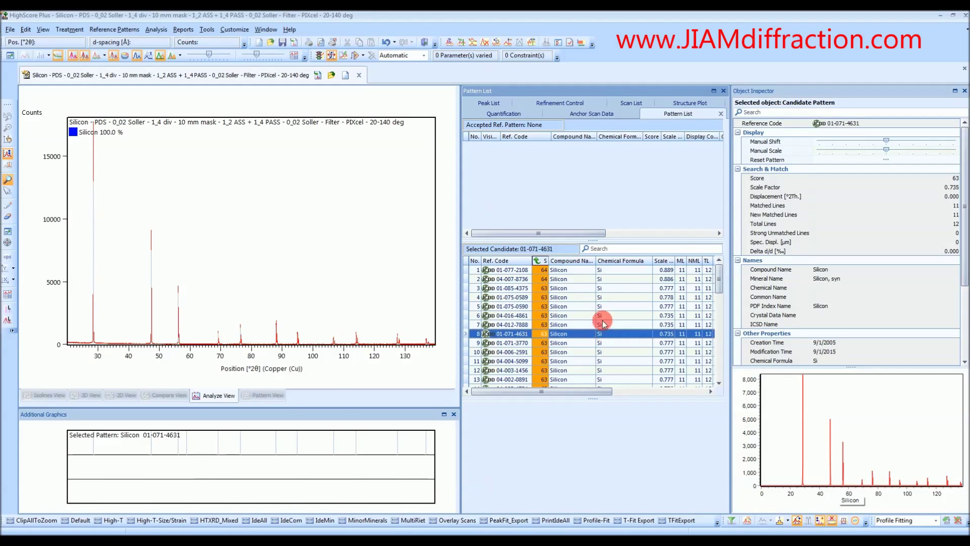
pyautogui.scroll(-15, 524, 312)
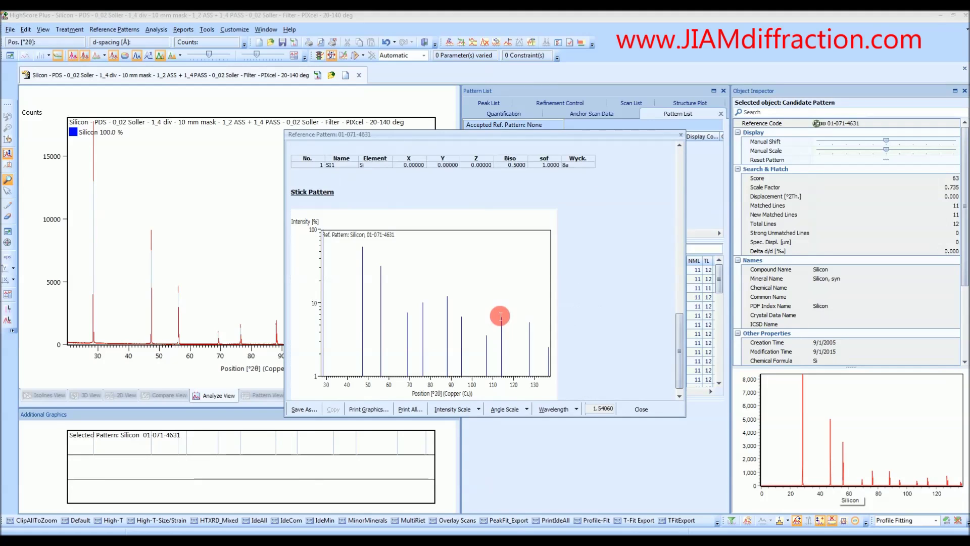
pyautogui.scroll(3, 500, 315)
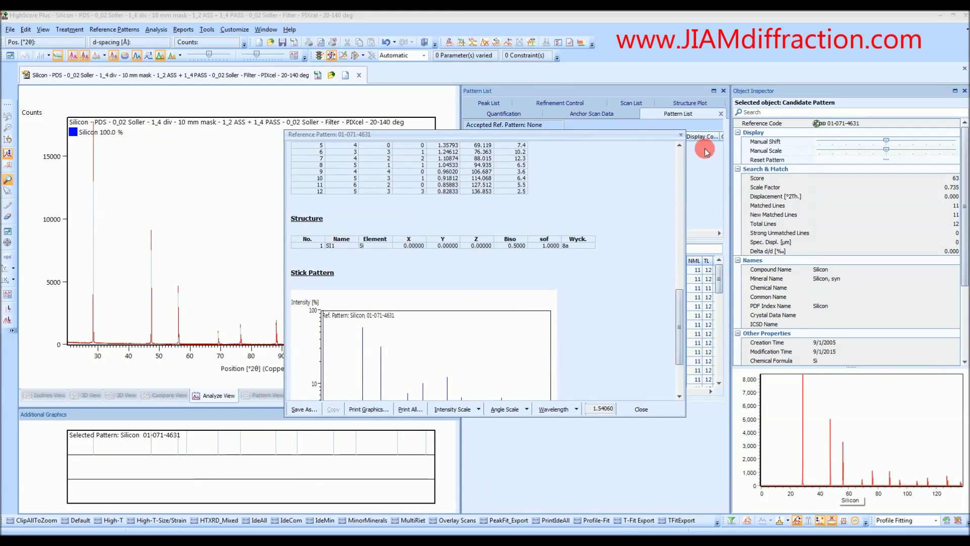
pyautogui.click(680, 137)
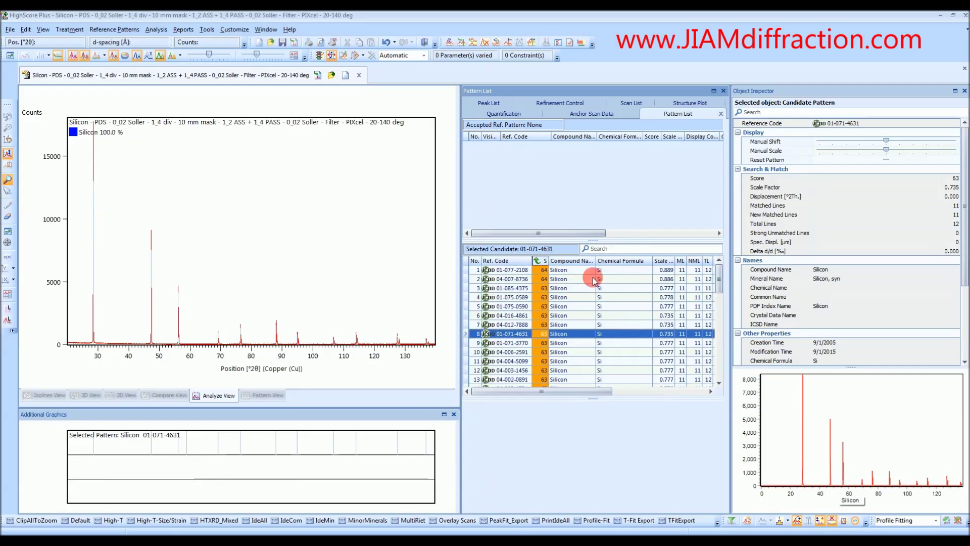
pyautogui.click(611, 271)
pyautogui.moveTo(615, 273); pyautogui.dragTo(570, 176)
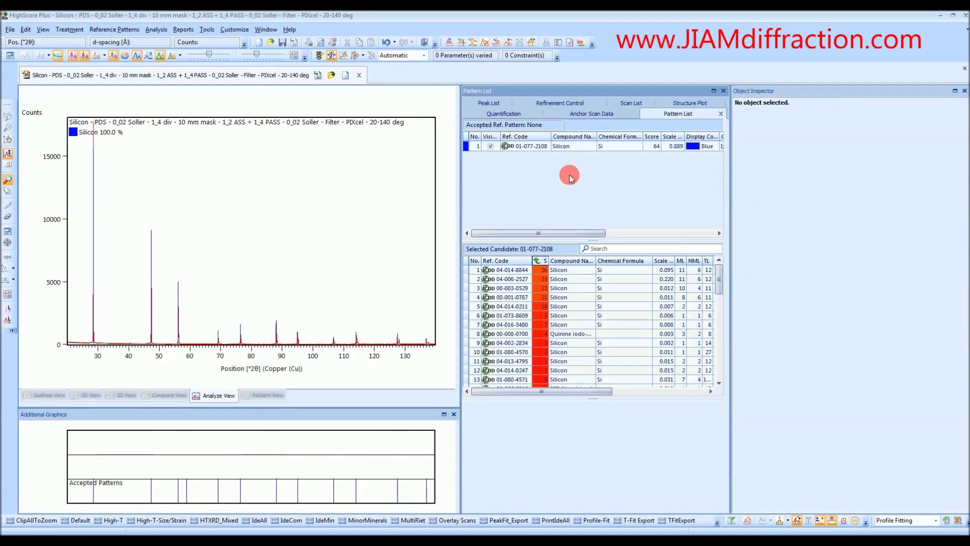
# Show the refinement parameters and expand the global variables and background groups
pyautogui.click(558, 103)
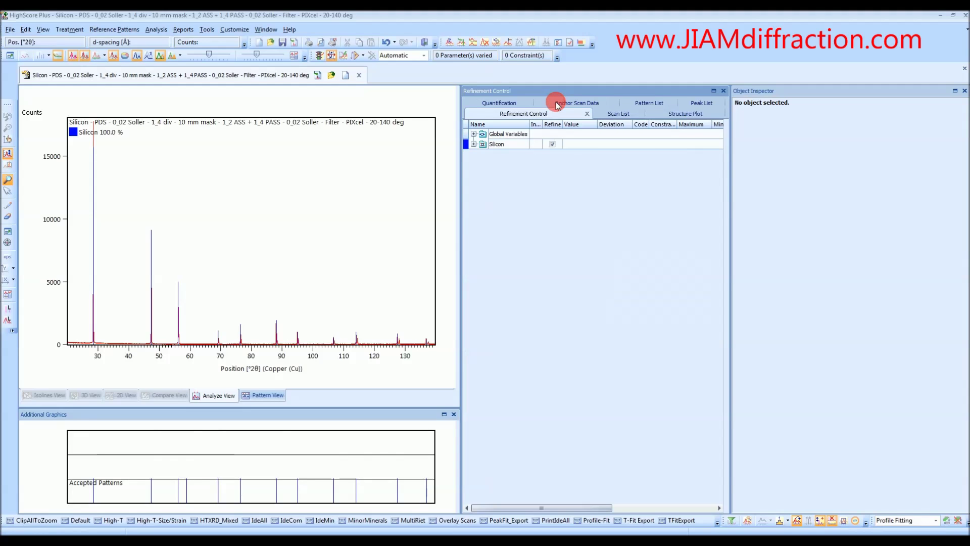
pyautogui.click(474, 134)
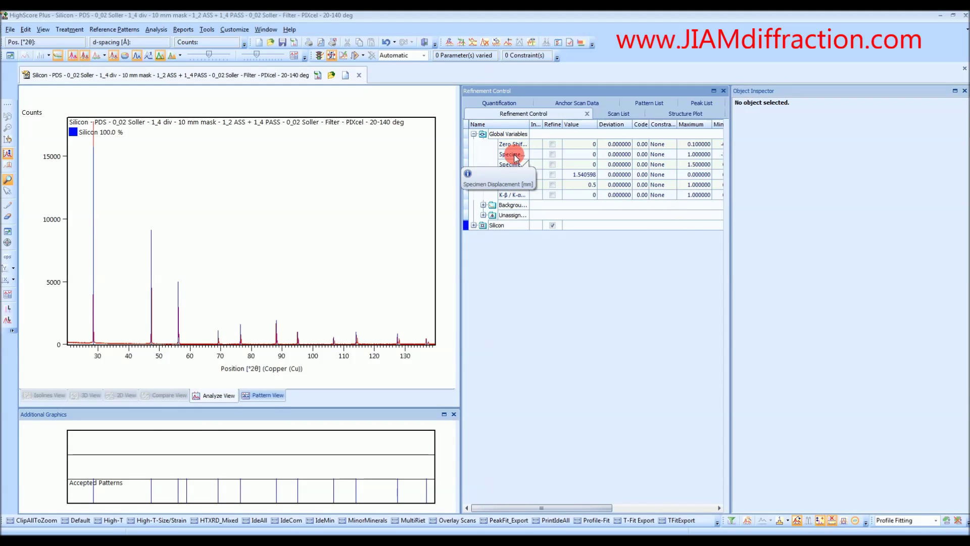
pyautogui.click(483, 205)
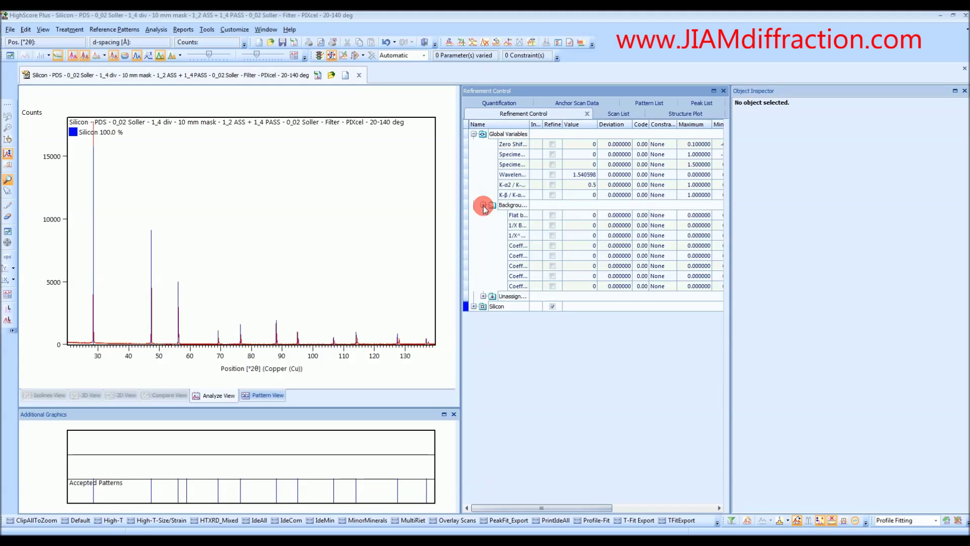
pyautogui.click(483, 205)
# Inspect the Silicon profile parameters, leaving Caglioti W unrefined, then collapse the Silicon phase rows
pyautogui.click(473, 224)
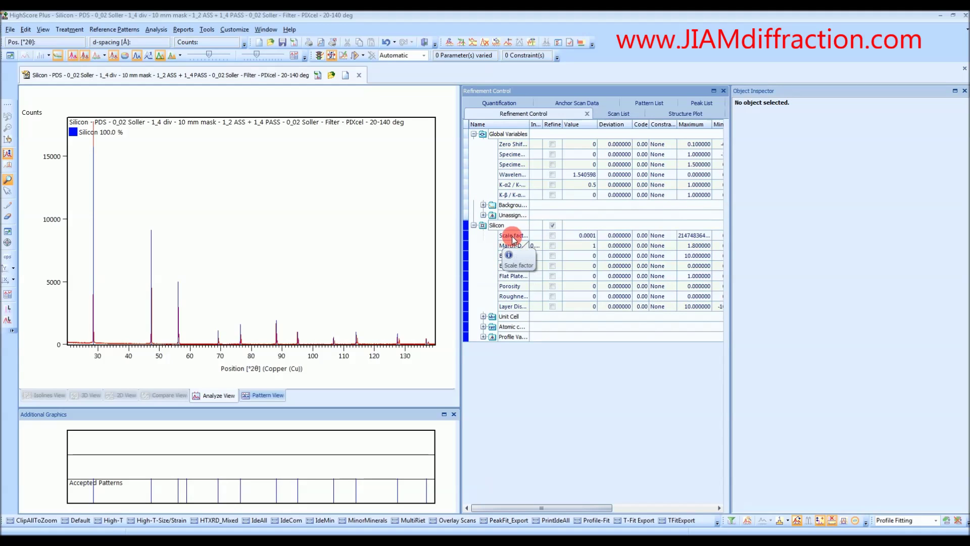
pyautogui.click(483, 336)
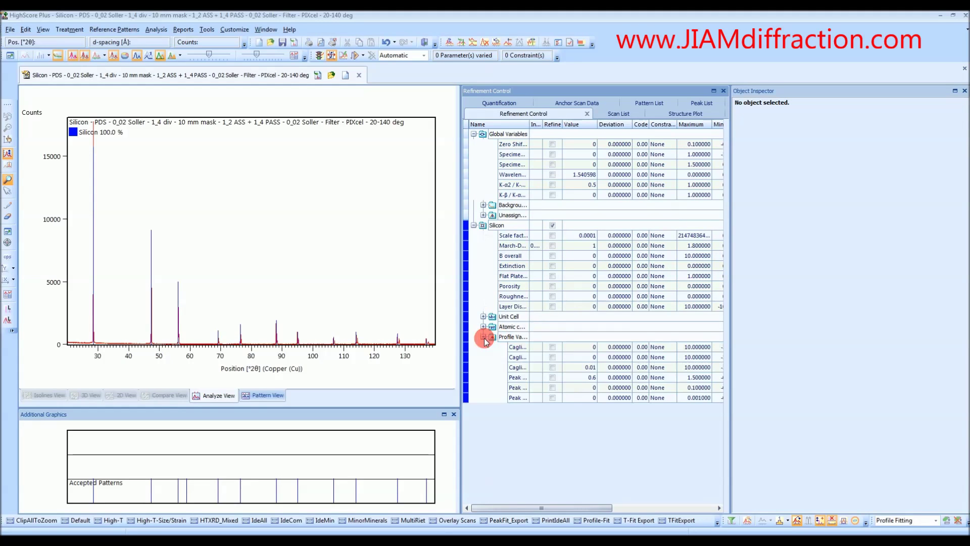
pyautogui.click(552, 367)
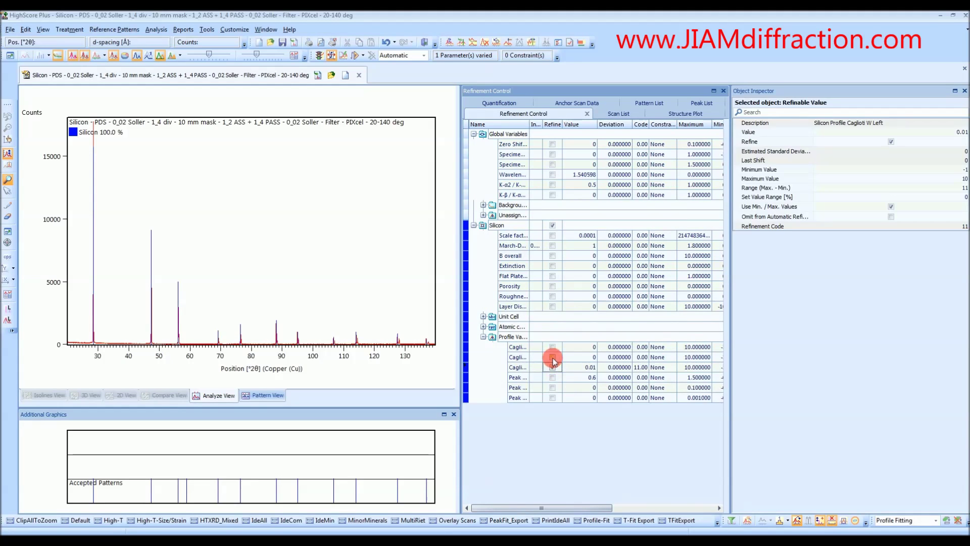
pyautogui.click(552, 367)
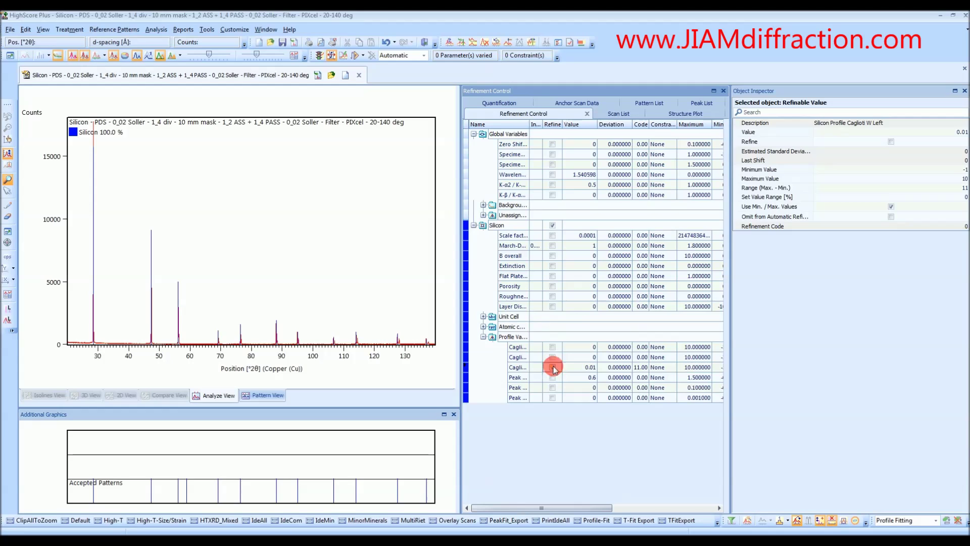
pyautogui.click(483, 337)
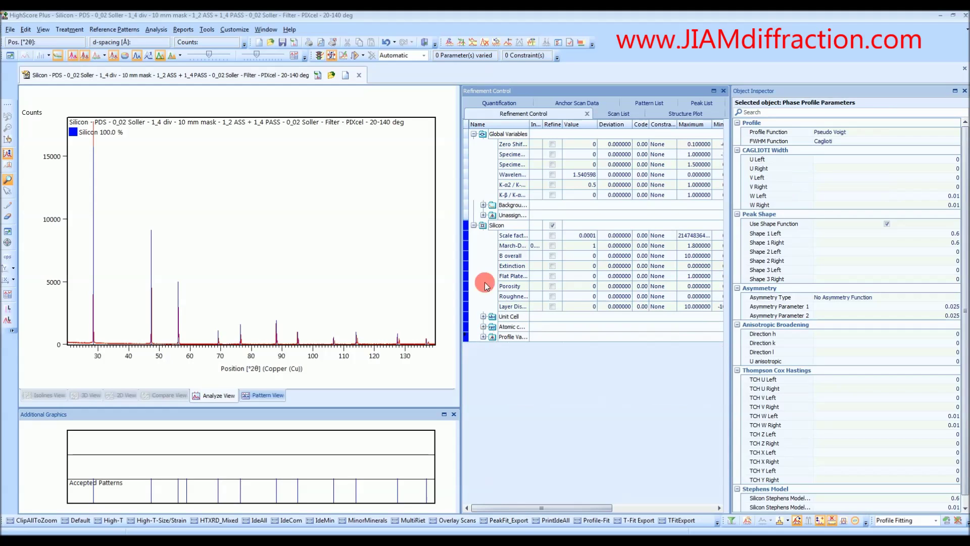
pyautogui.click(474, 225)
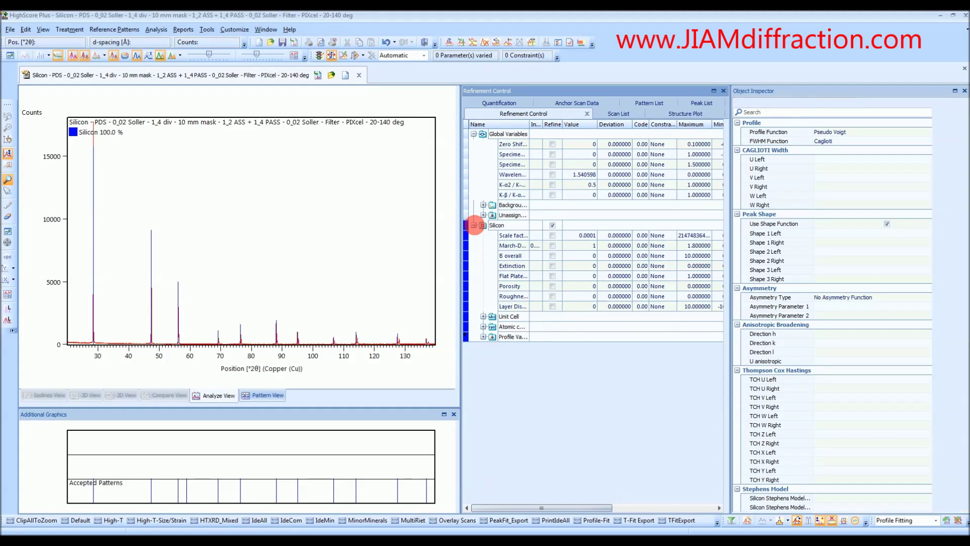
# Set the global solver tolerance to 1E-5 and enable Calculate Errors
pyautogui.click(504, 133)
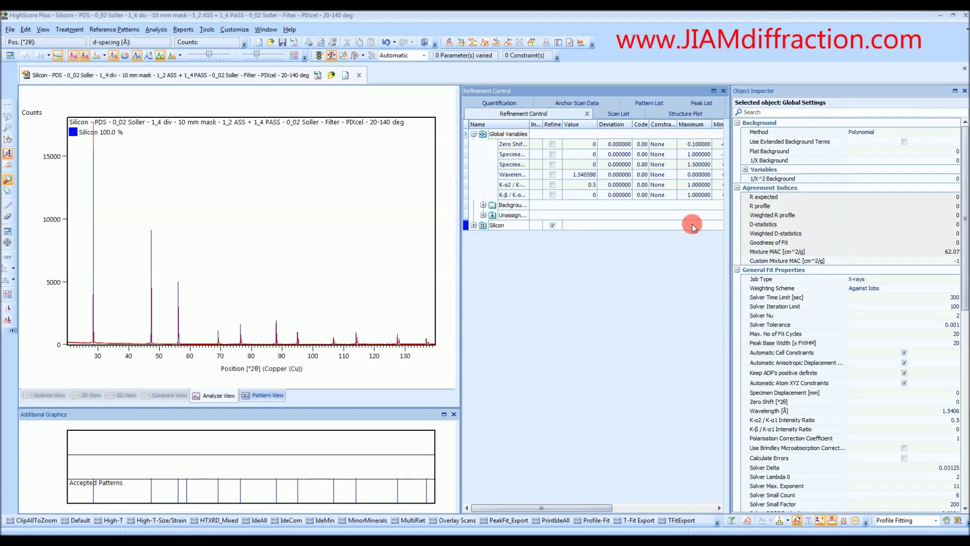
pyautogui.click(946, 325)
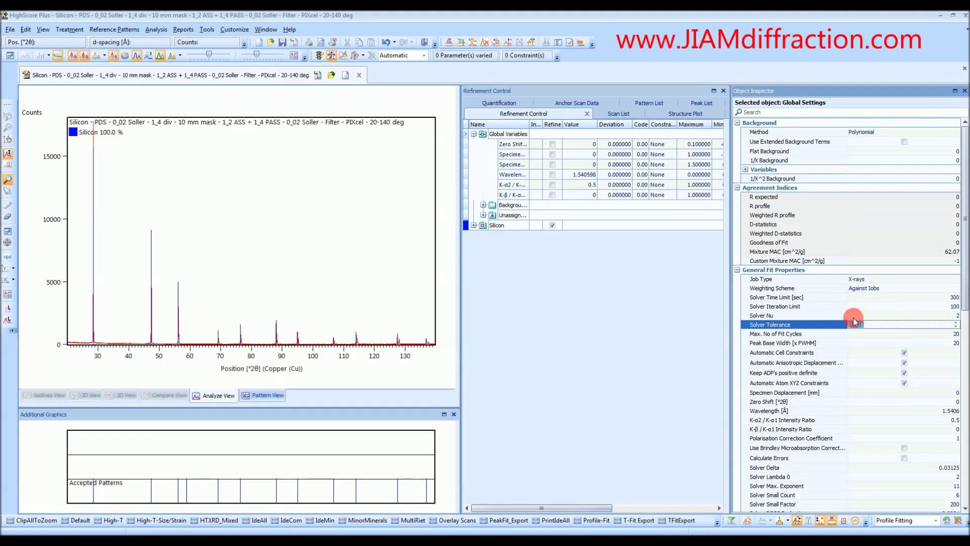
pyautogui.write('00')
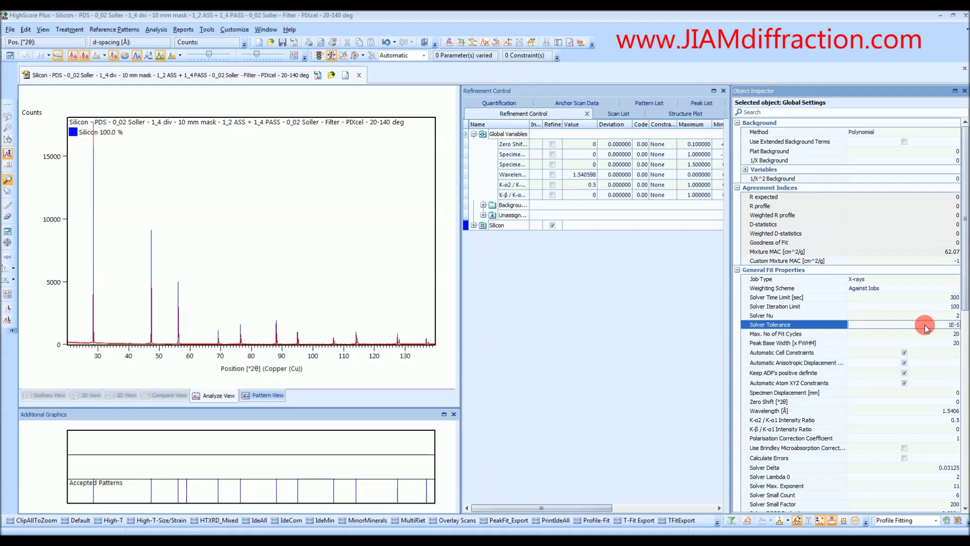
pyautogui.click(903, 459)
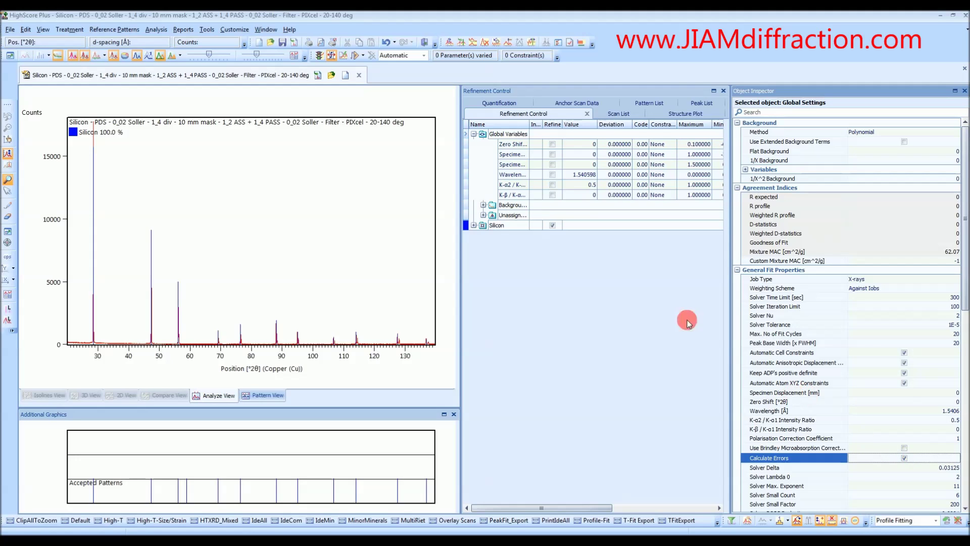
pyautogui.click(497, 226)
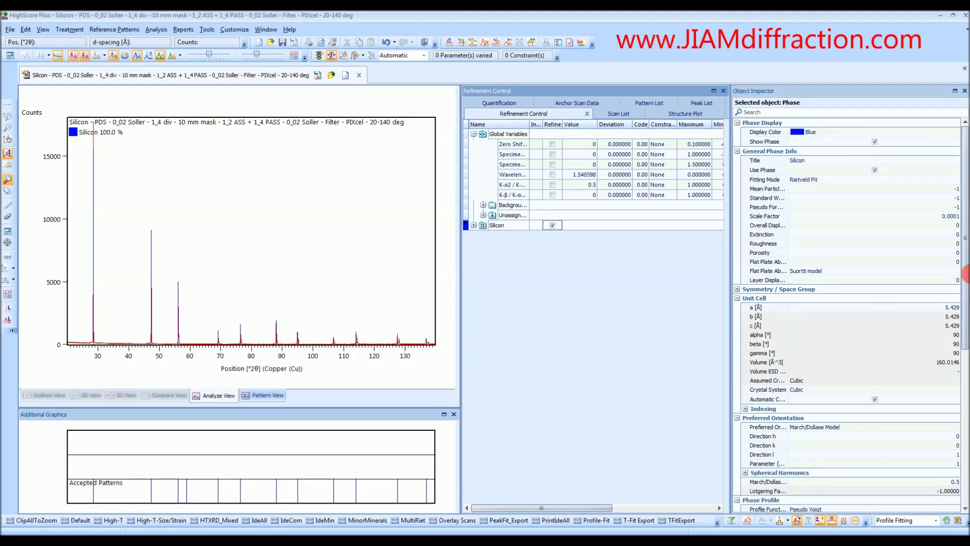
# Set the Silicon phase profile's Asymmetry Type to Split Width and Shape
pyautogui.moveTo(965, 280); pyautogui.dragTo(960, 415)
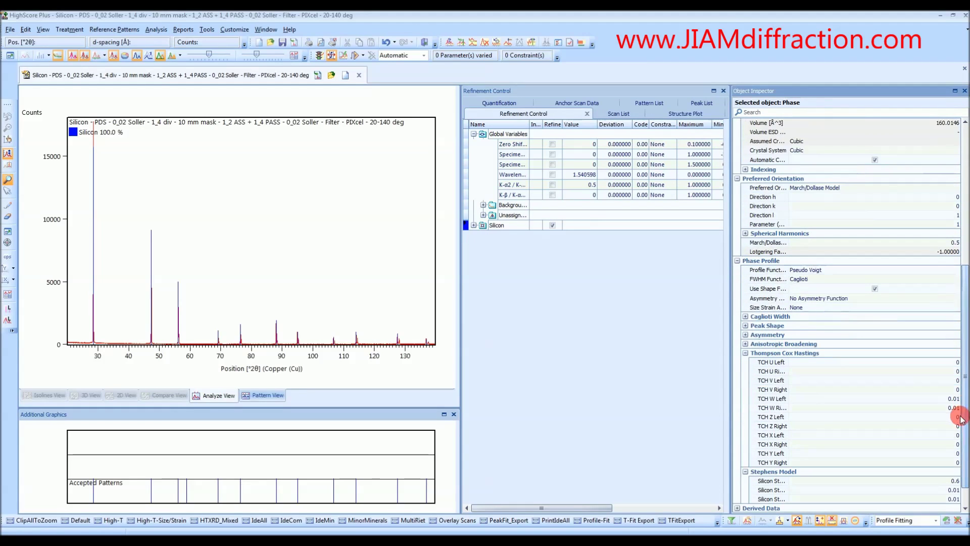
pyautogui.click(816, 301)
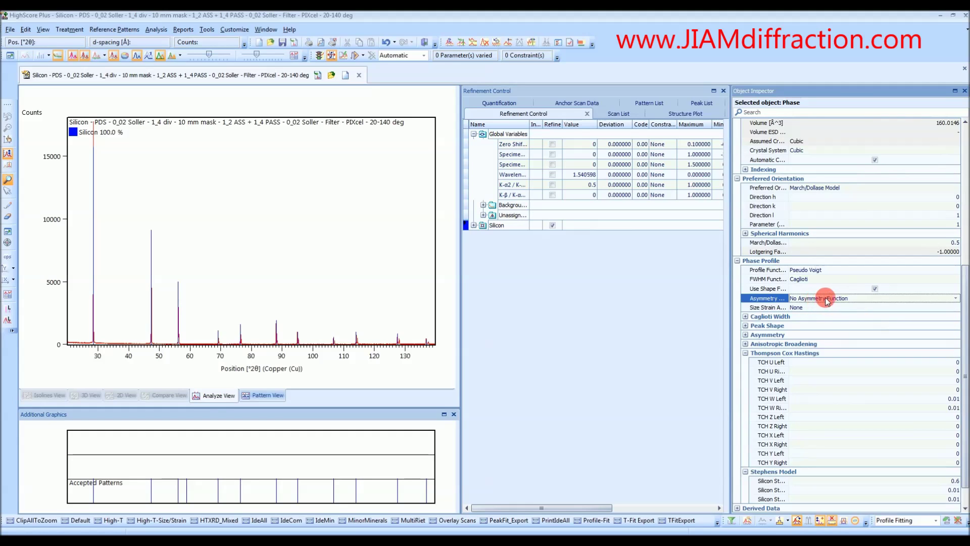
pyautogui.click(827, 299)
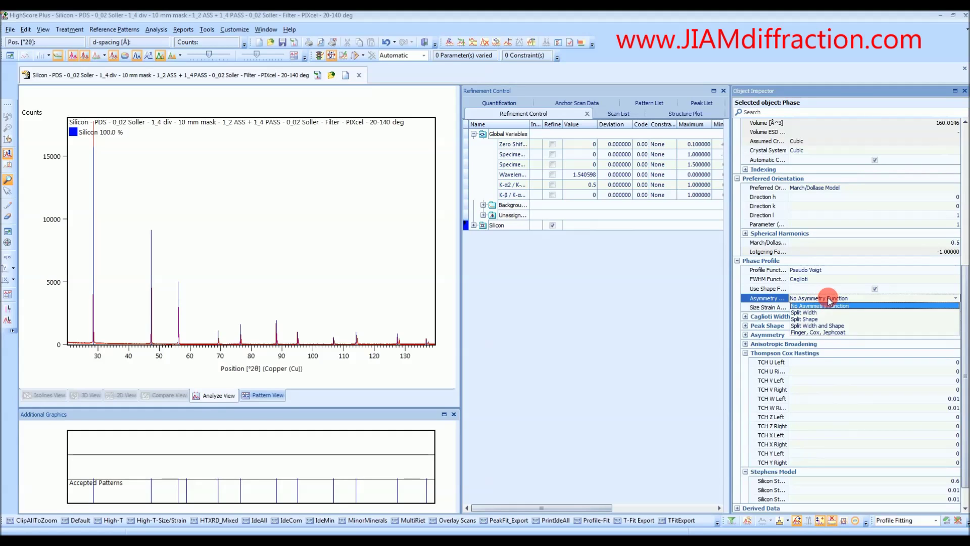
pyautogui.click(831, 326)
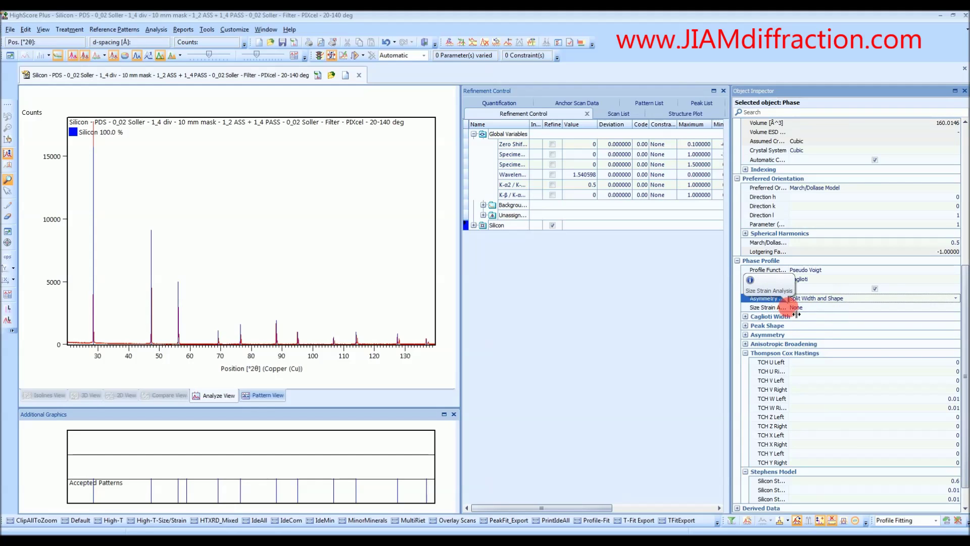
pyautogui.moveTo(796, 314); pyautogui.dragTo(828, 315)
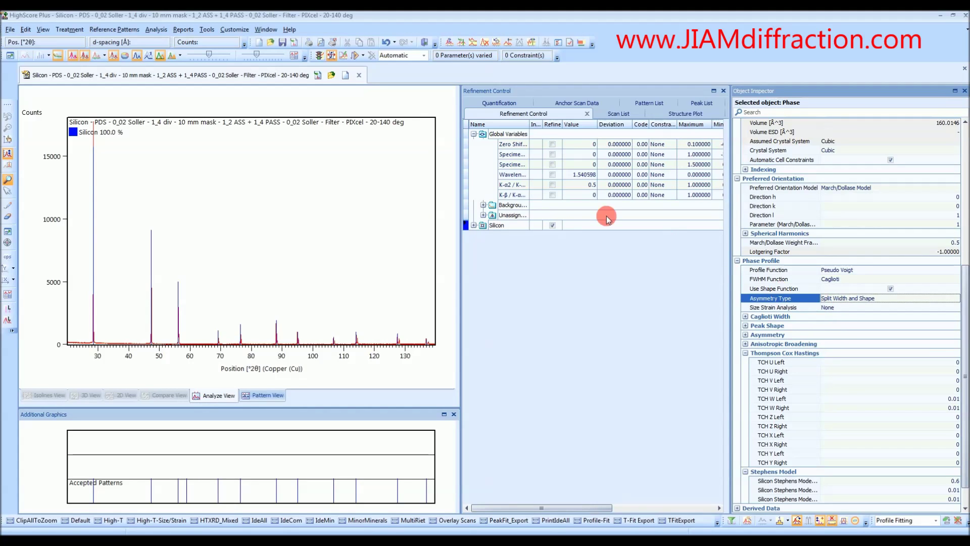
# Run an automatic phase fit with the Size-Strain Analysis R strategy
pyautogui.click(418, 58)
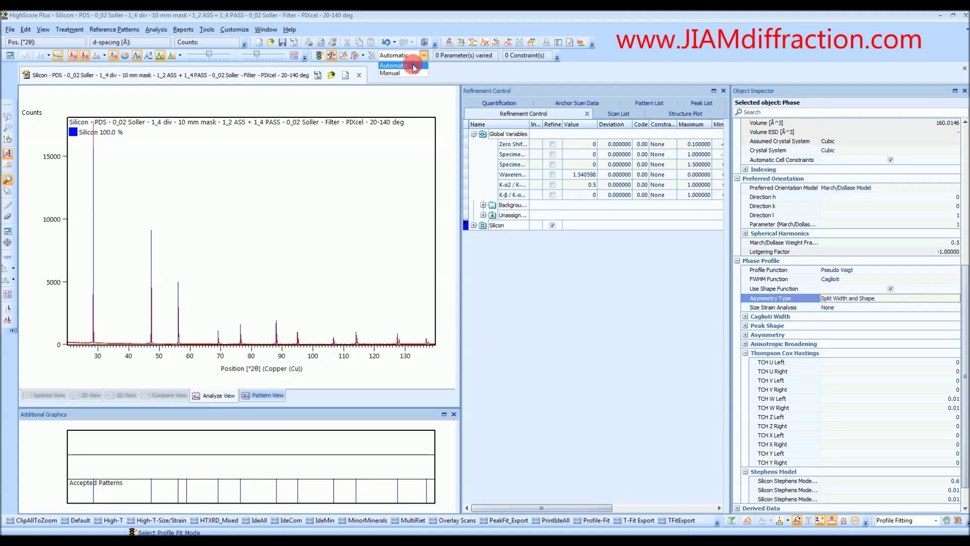
pyautogui.click(413, 66)
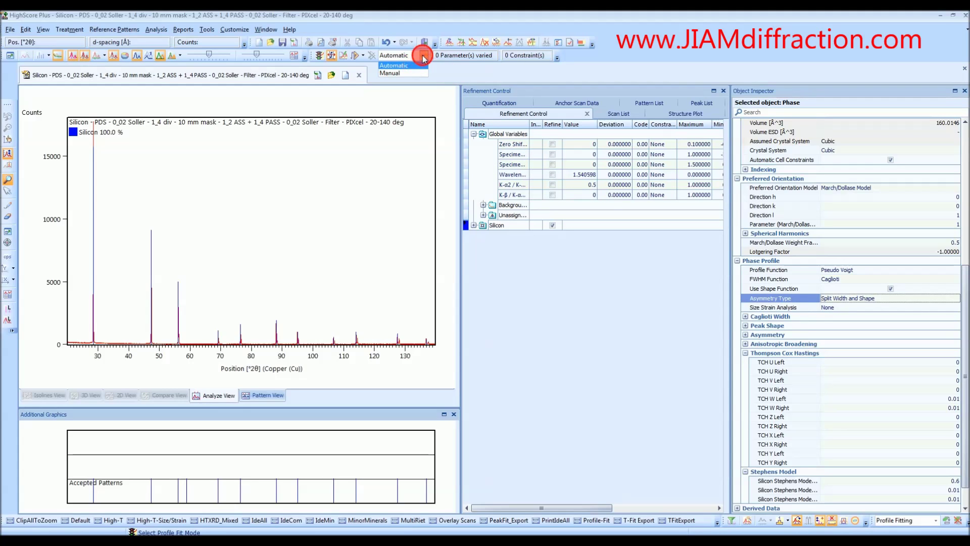
pyautogui.click(364, 56)
pyautogui.click(363, 57)
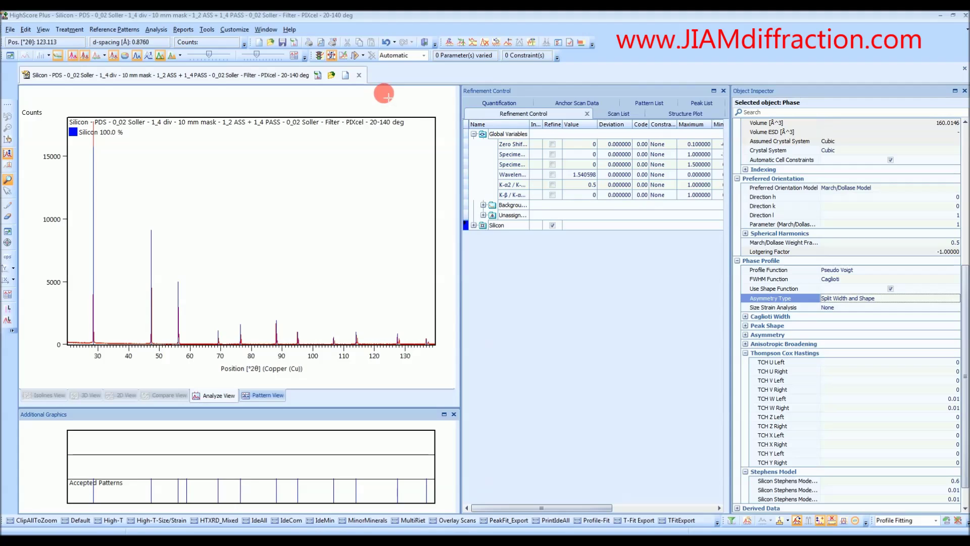
pyautogui.click(354, 56)
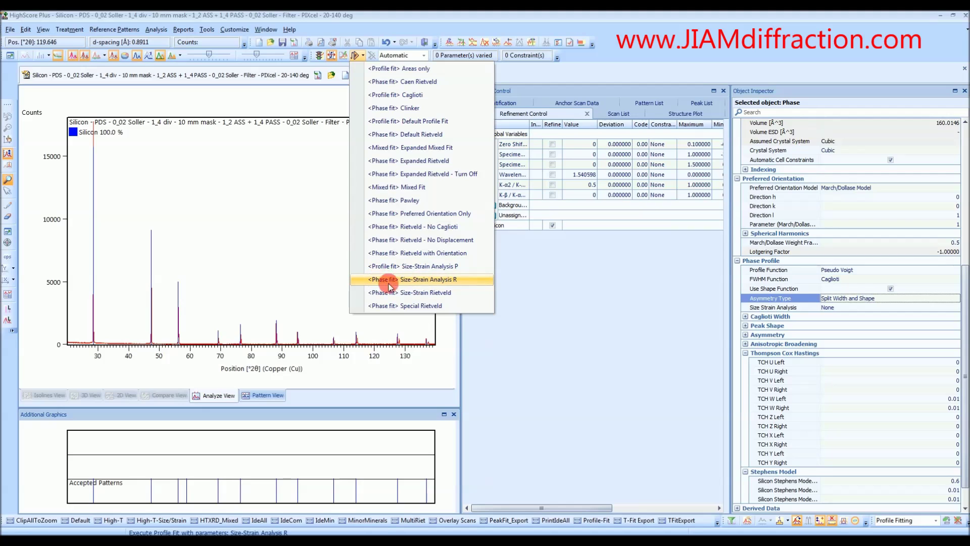
pyautogui.click(434, 280)
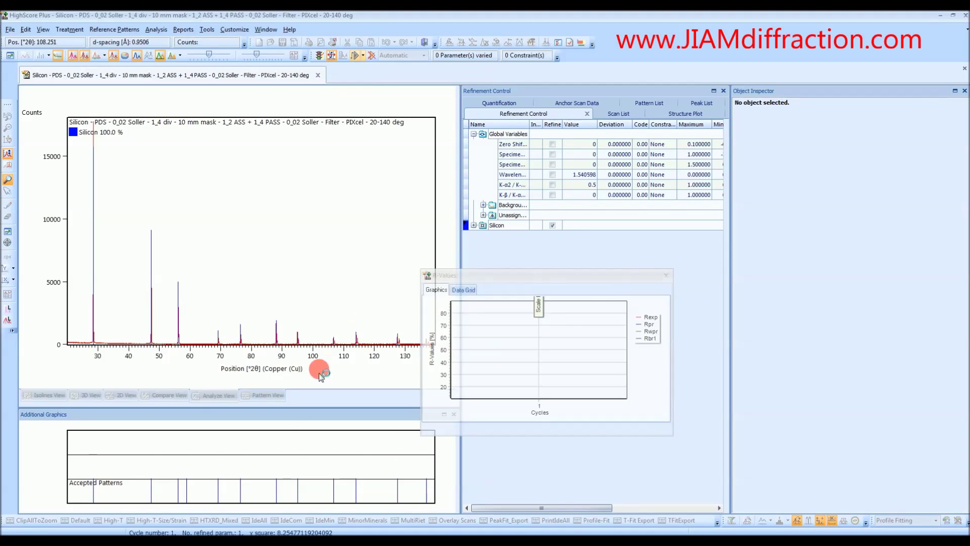
# Show the difference plot beneath the pattern while the fit finishes at Rwp 11.8993
pyautogui.rightClick(277, 448)
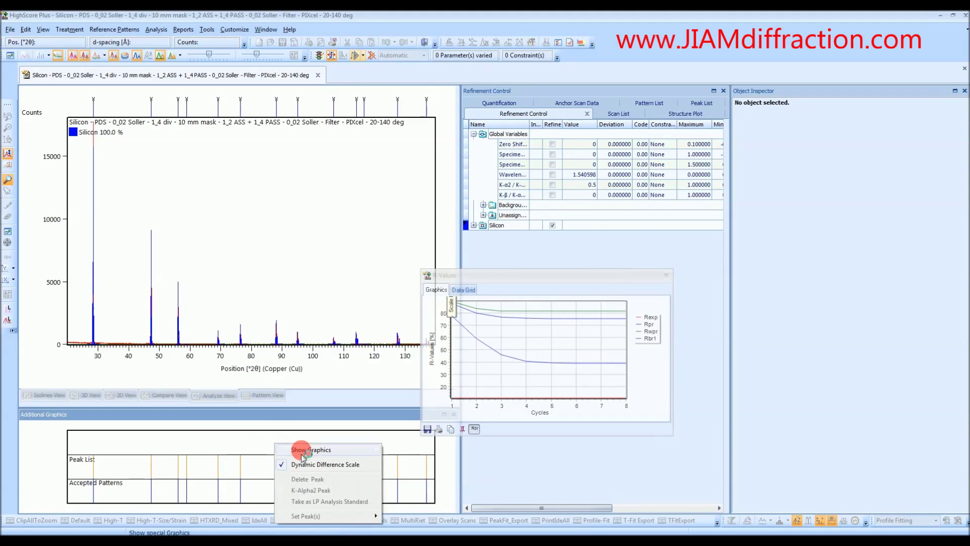
pyautogui.moveTo(369, 450)
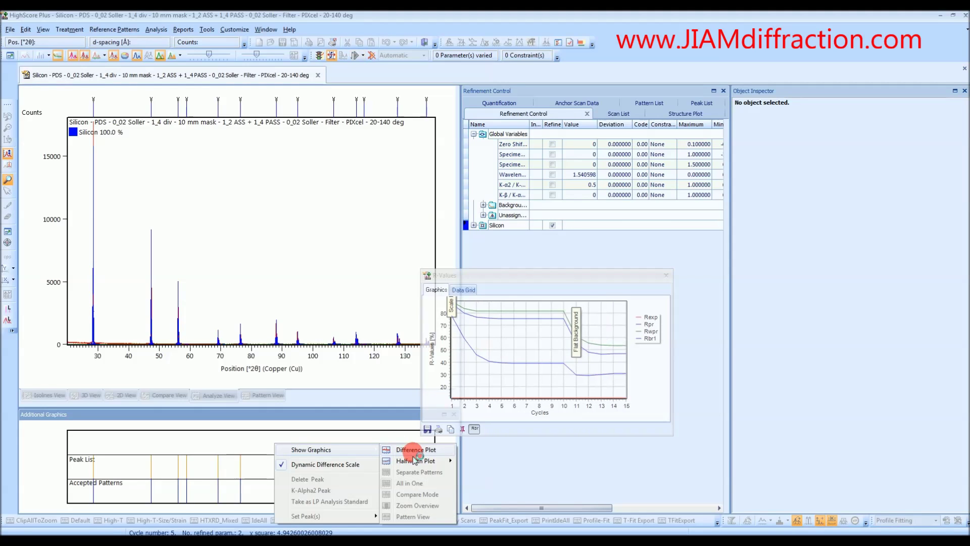
pyautogui.click(415, 451)
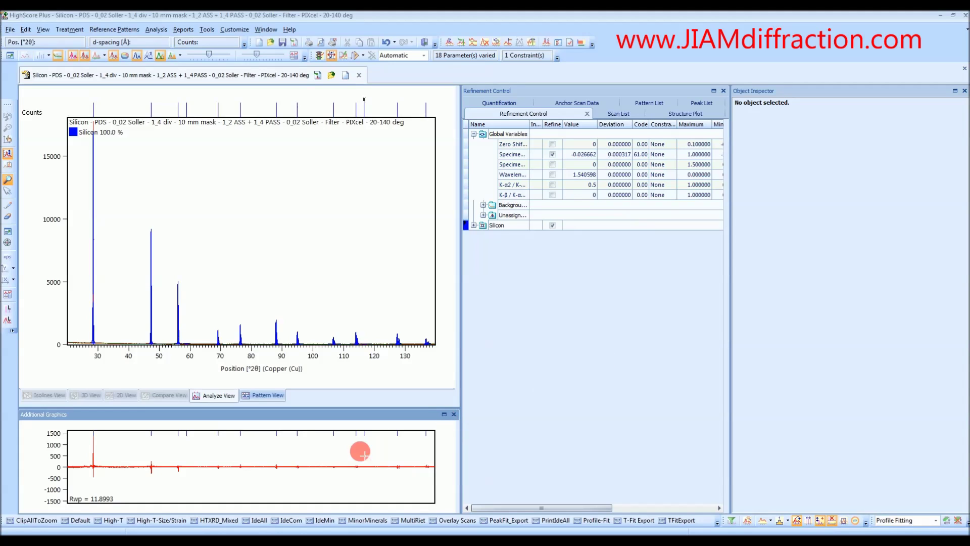
pyautogui.moveTo(176, 273); pyautogui.dragTo(185, 357)
pyautogui.click(253, 246)
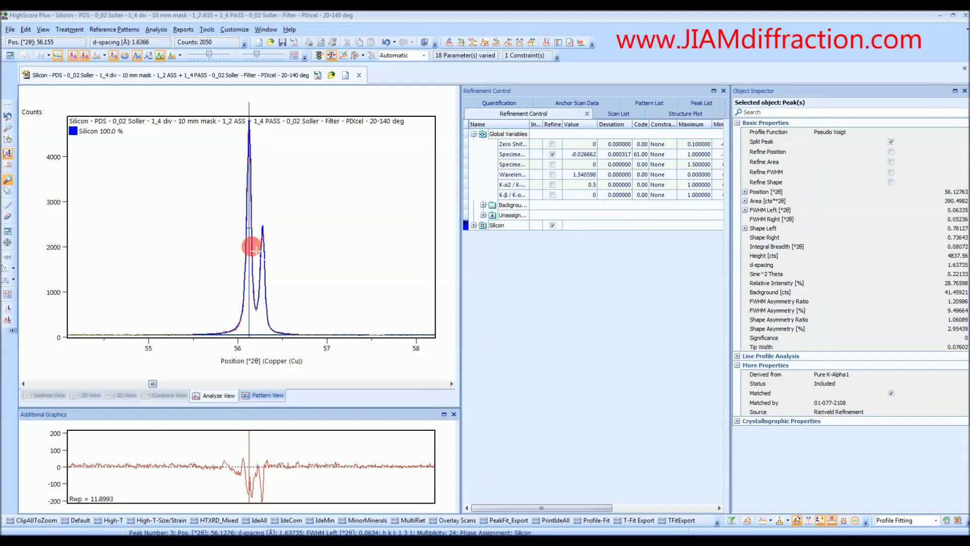
pyautogui.rightClick(320, 212)
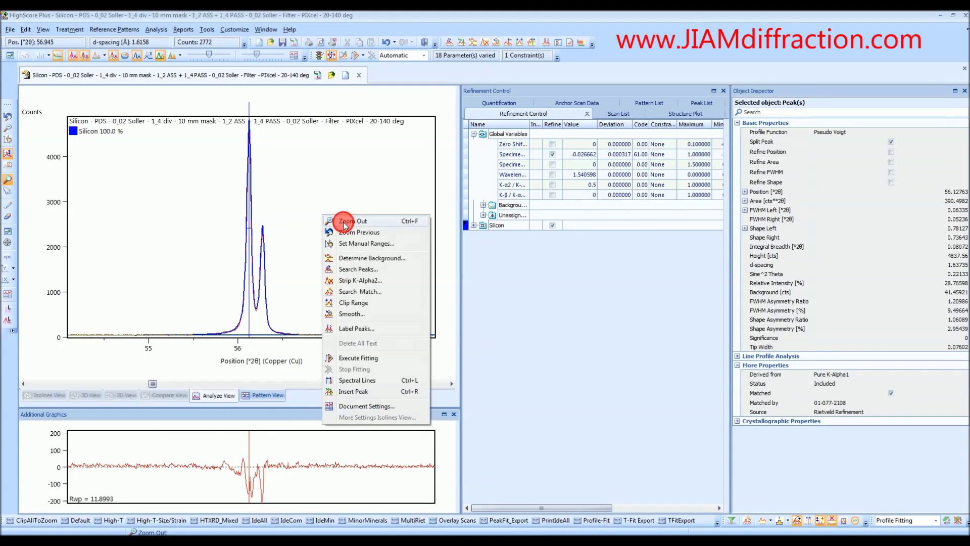
pyautogui.click(330, 218)
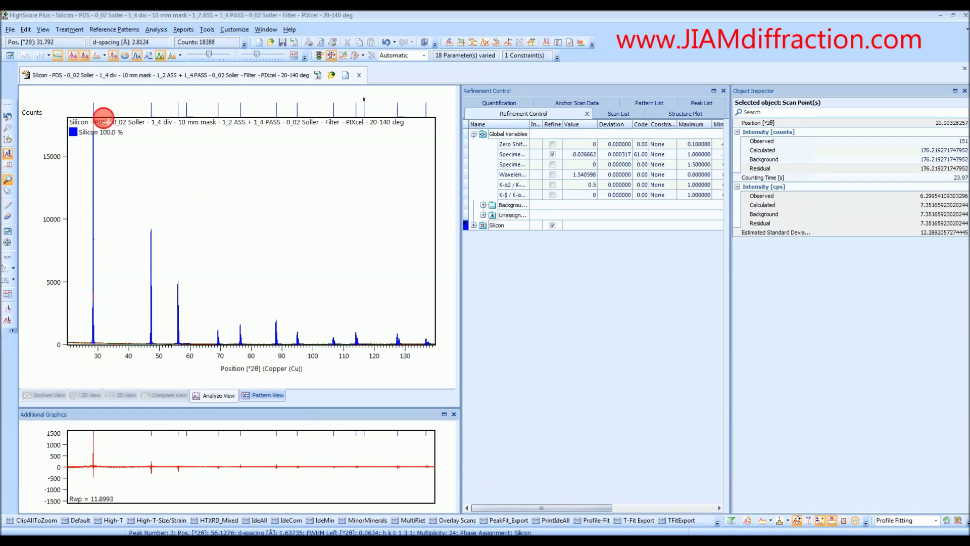
pyautogui.moveTo(103, 117); pyautogui.dragTo(89, 341)
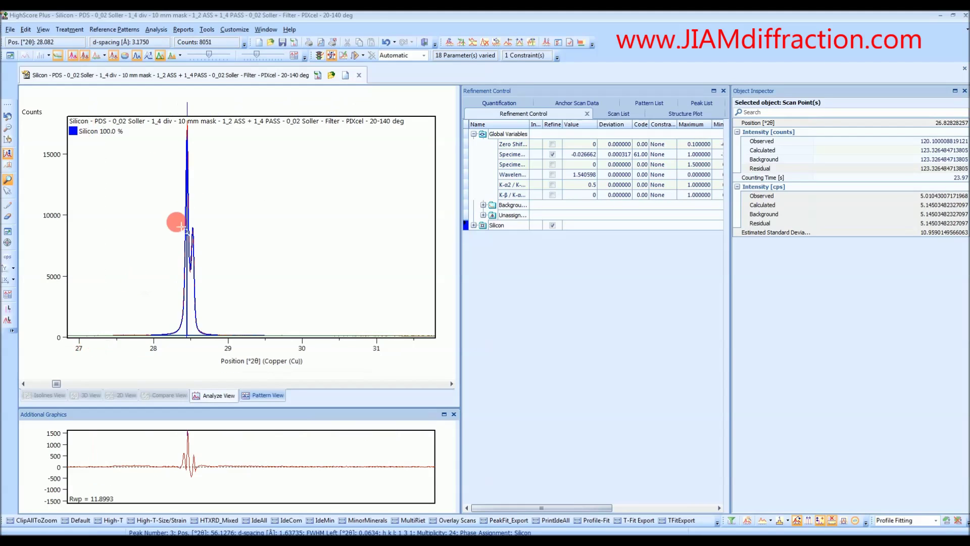
pyautogui.click(180, 225)
pyautogui.moveTo(225, 112); pyautogui.dragTo(160, 345)
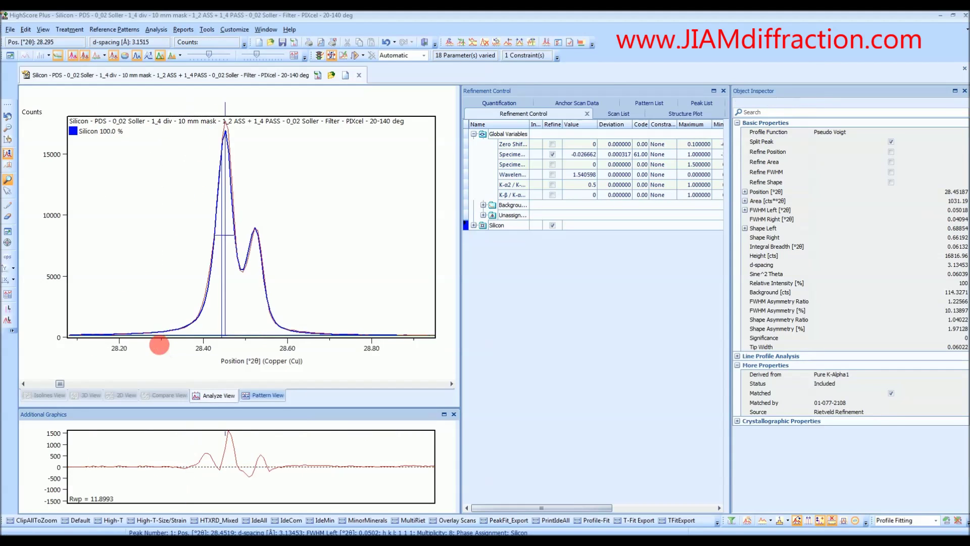
pyautogui.rightClick(314, 168)
pyautogui.click(357, 176)
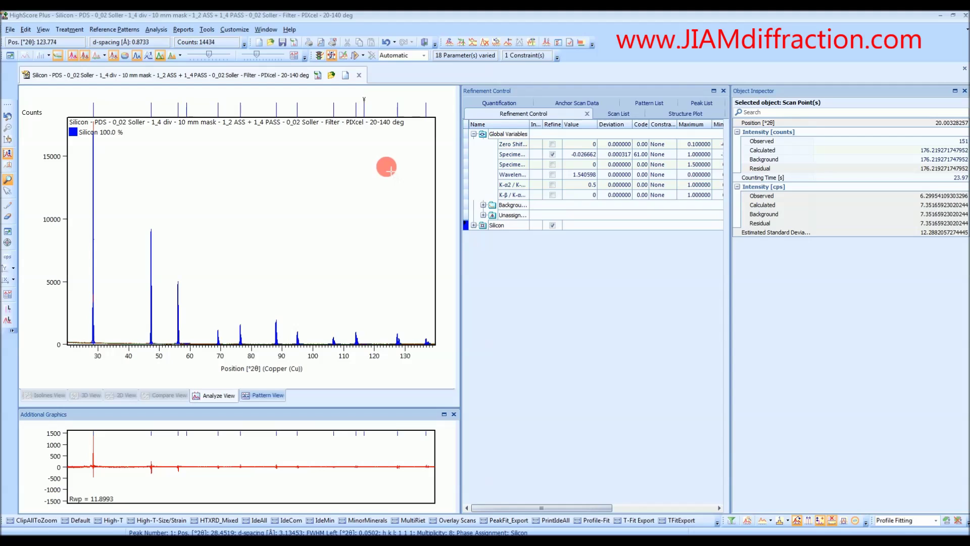
# Take the Silicon phase as size-strain standard and check the fitted peaks near 56° and 95°
pyautogui.rightClick(499, 226)
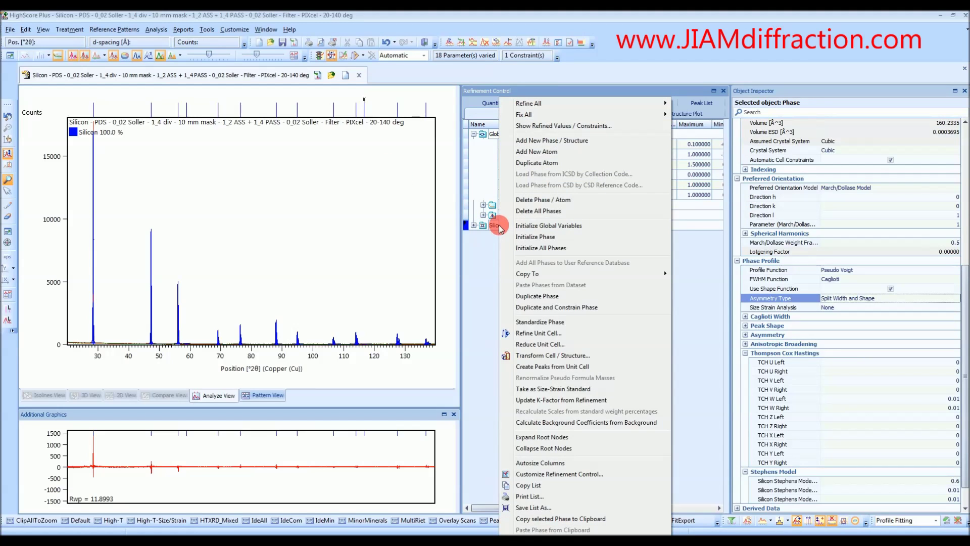
pyautogui.click(556, 389)
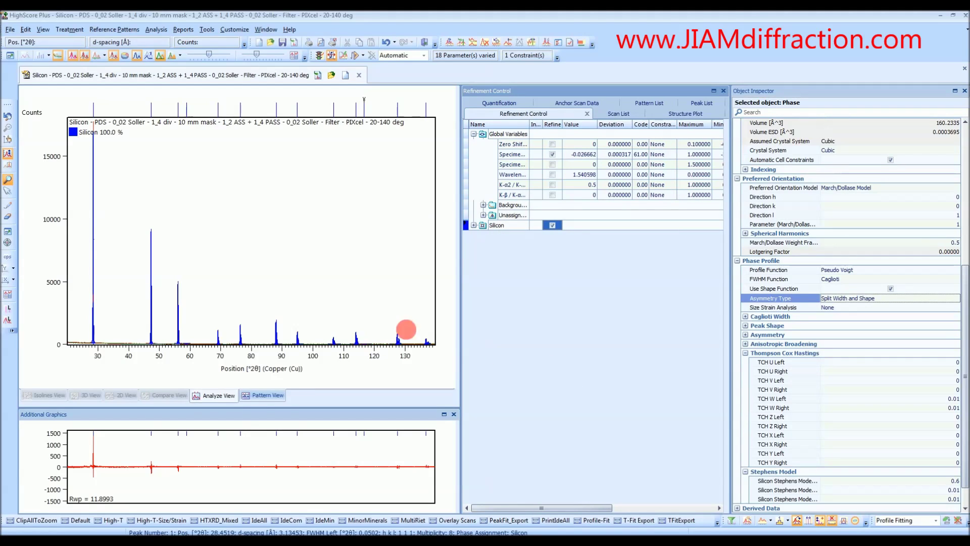
pyautogui.click(174, 303)
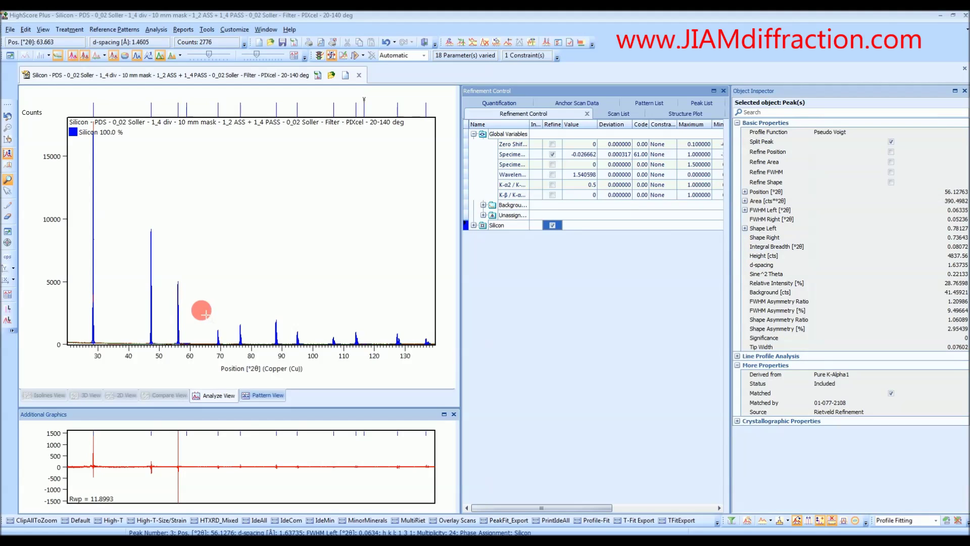
pyautogui.click(311, 341)
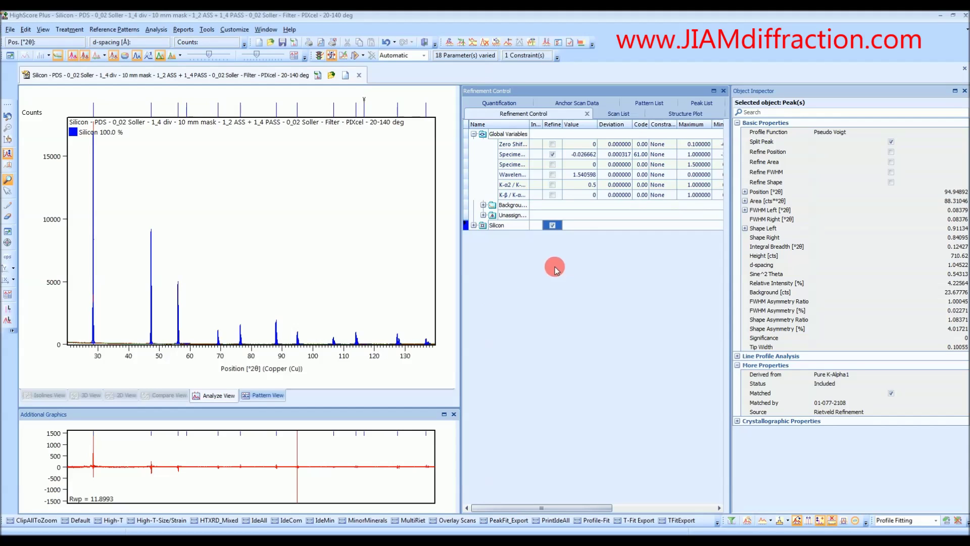
# Reset the global variables so specimen displacement returns to 0
pyautogui.click(508, 135)
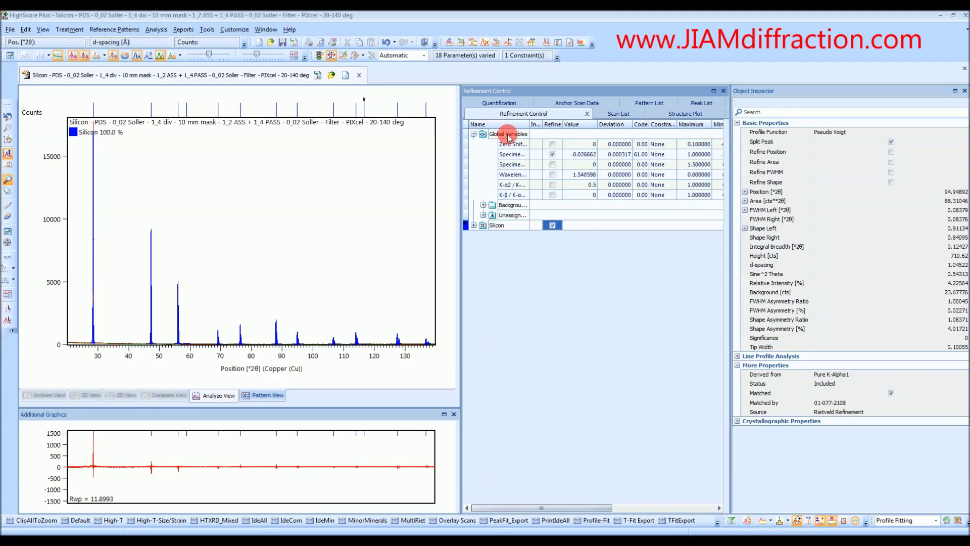
pyautogui.rightClick(508, 135)
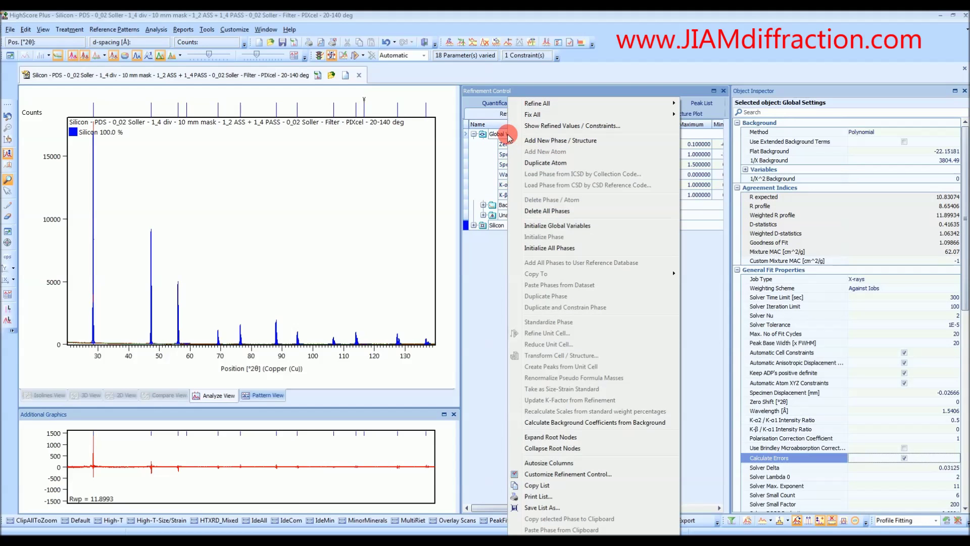
pyautogui.click(554, 227)
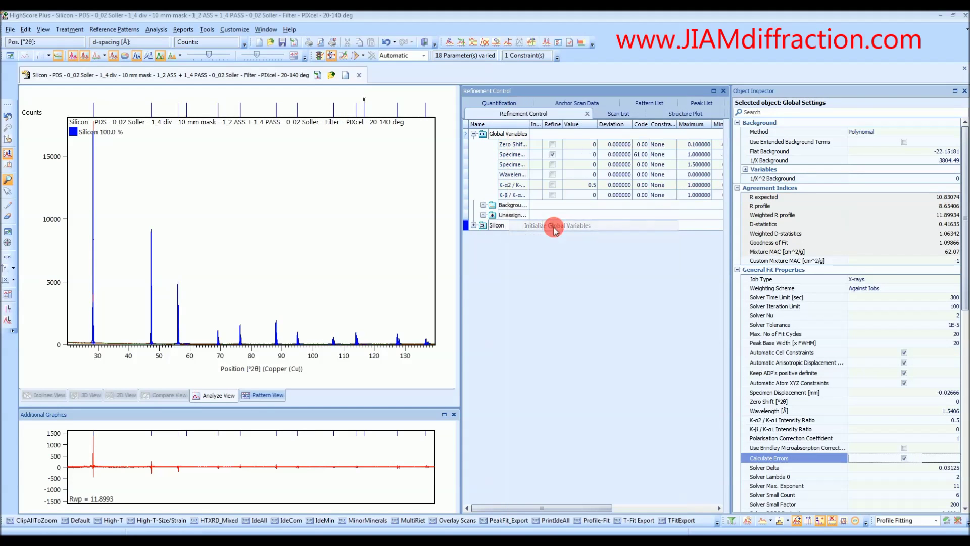
# Delete the Silicon phase from the refinement tree, leaving 6 varied parameters
pyautogui.click(484, 205)
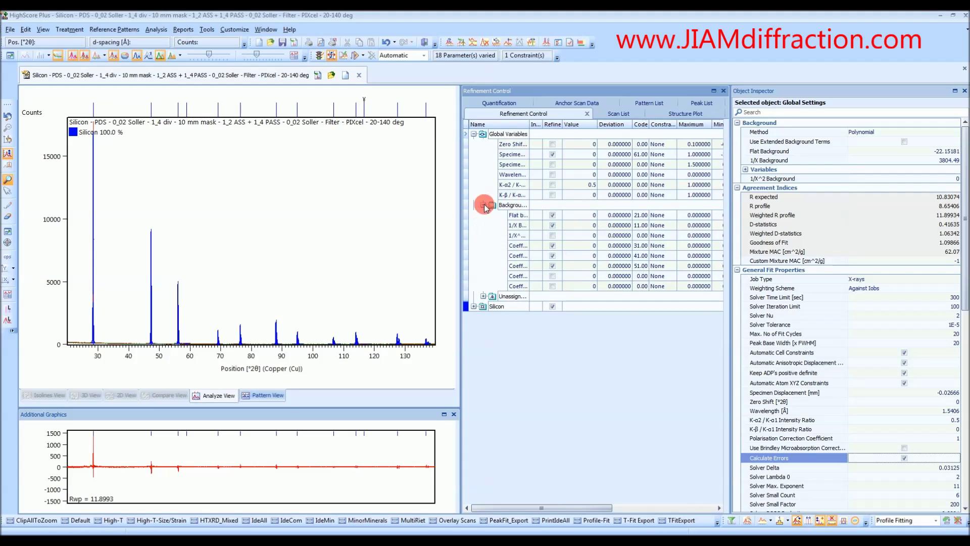
pyautogui.click(484, 205)
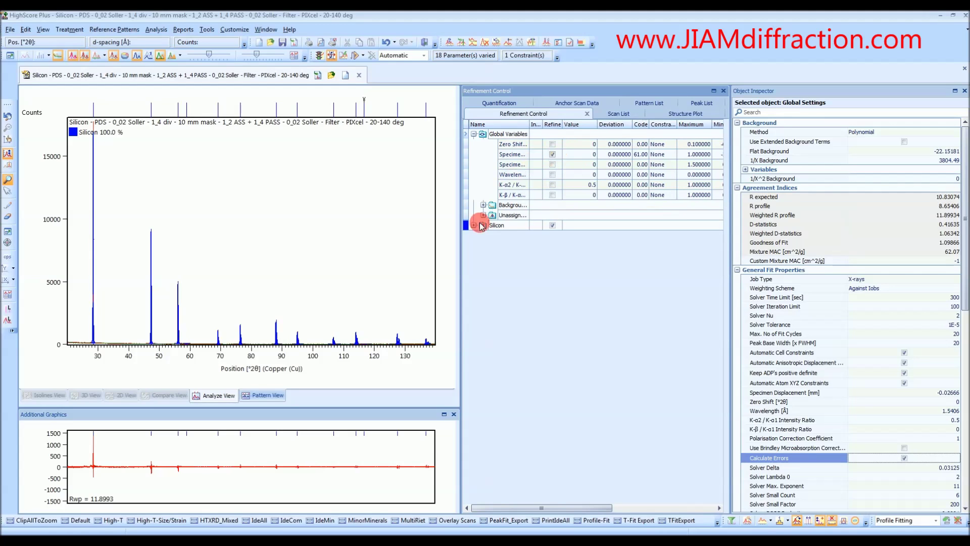
pyautogui.click(506, 228)
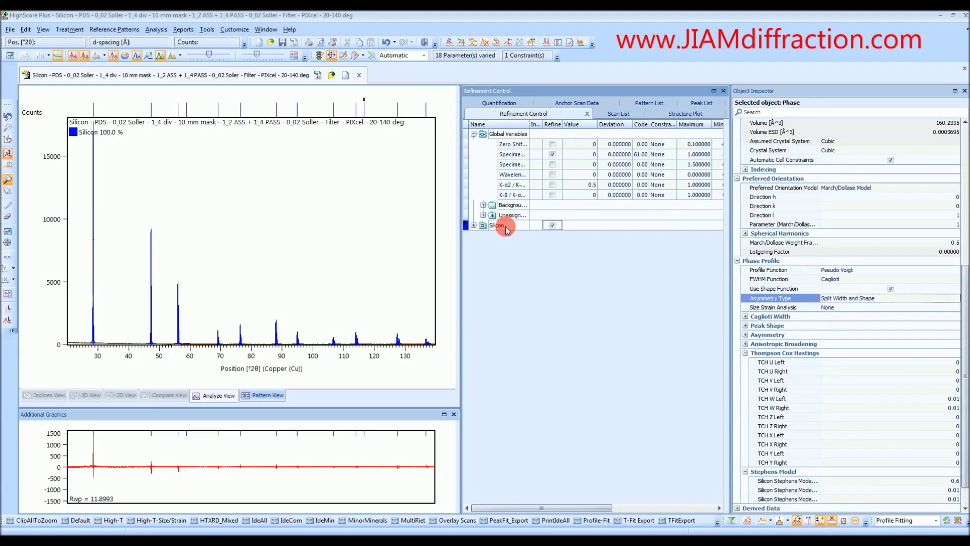
pyautogui.rightClick(507, 229)
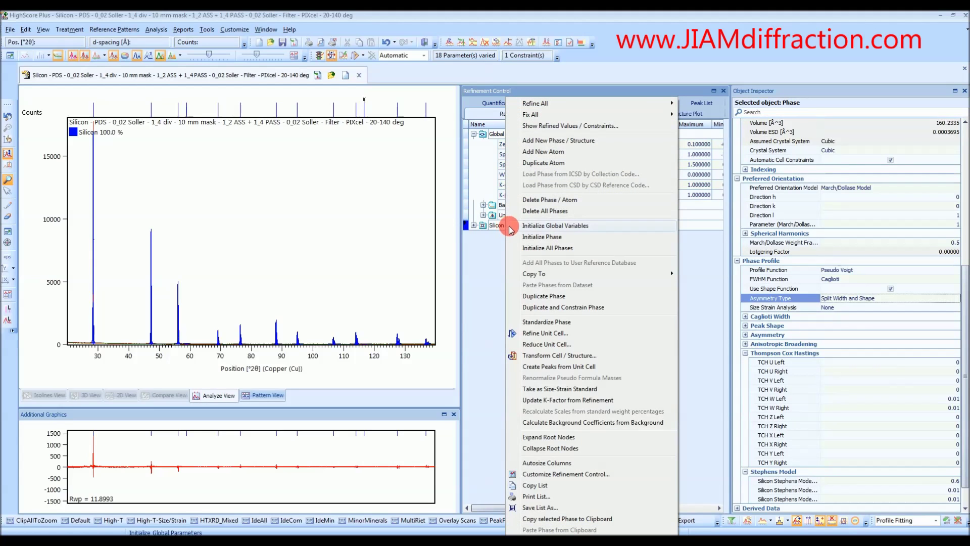
pyautogui.click(542, 199)
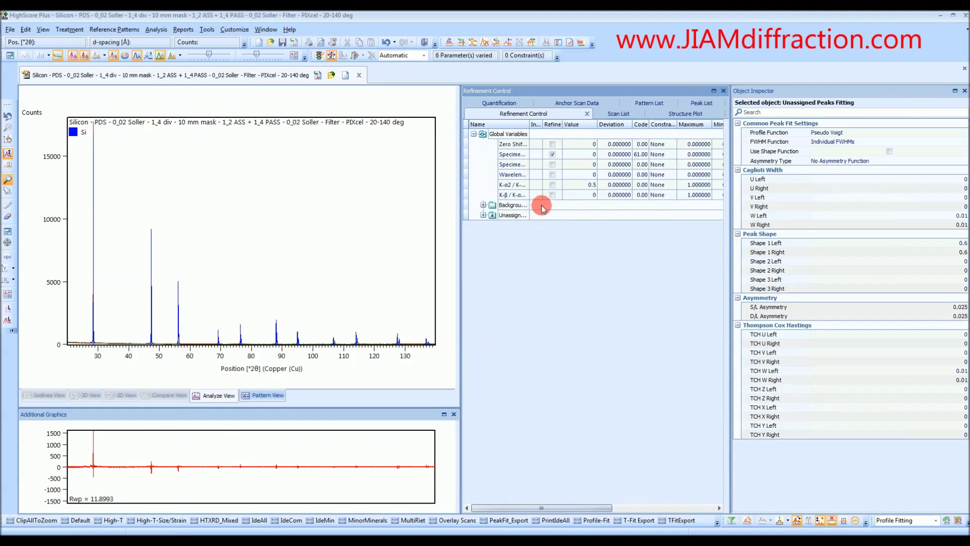
# Remove the Silicon scan from the document
pyautogui.click(614, 117)
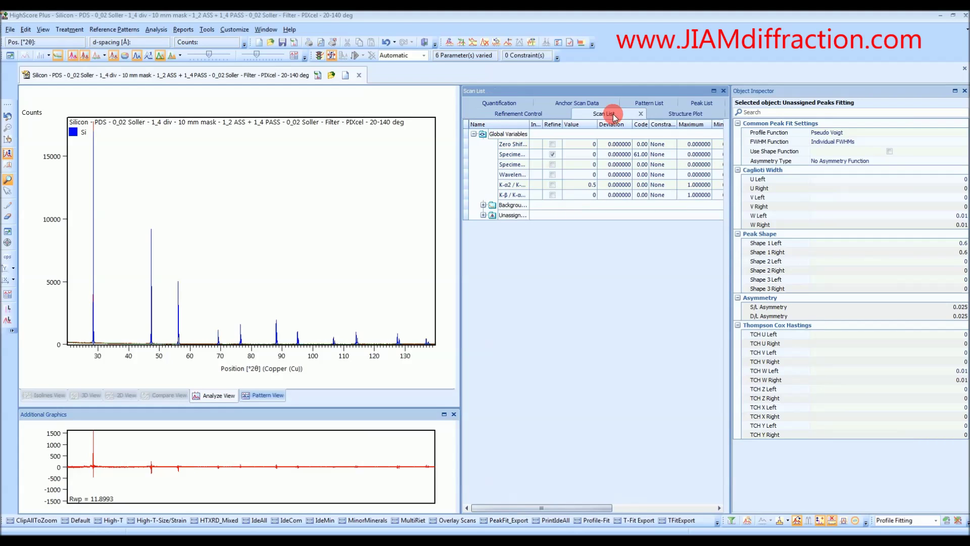
pyautogui.rightClick(566, 135)
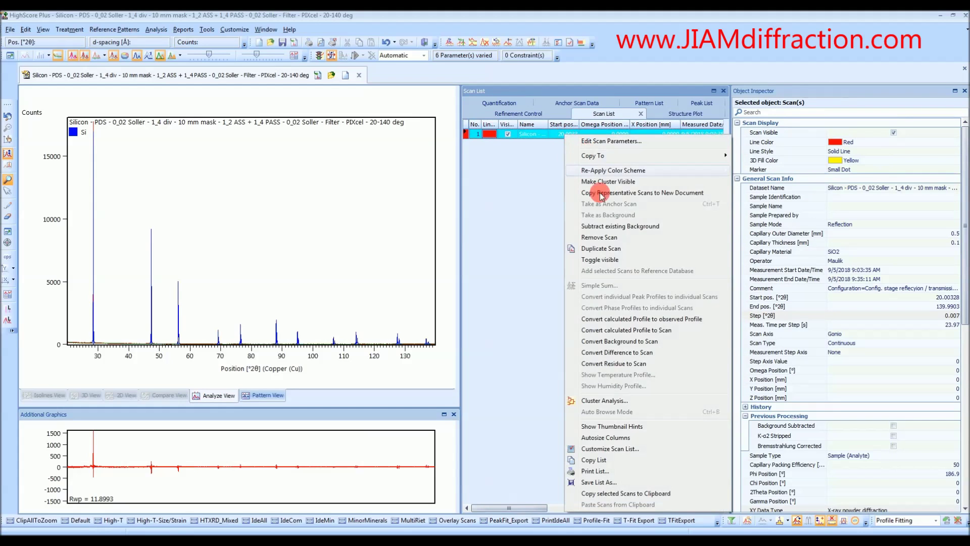
pyautogui.click(614, 238)
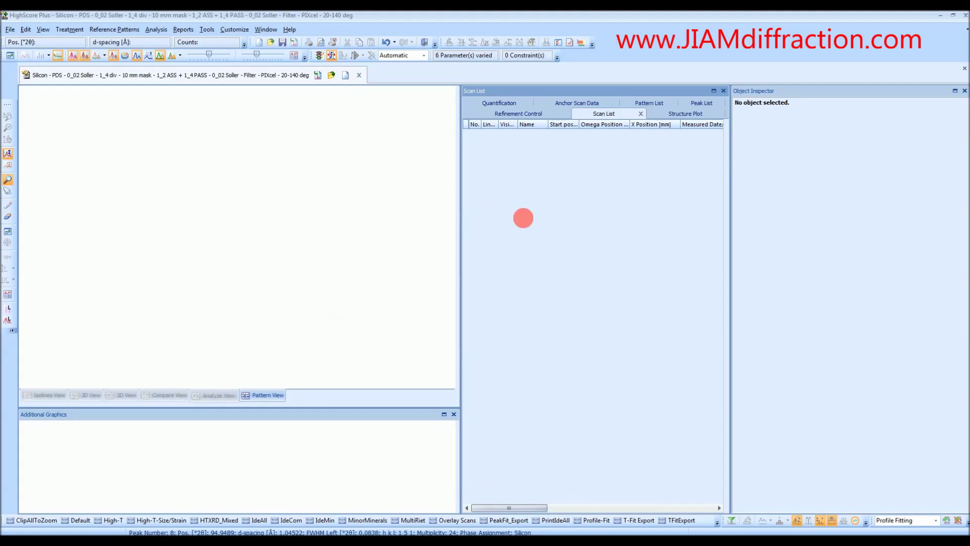
# Remove the accepted reference pattern 01-077-2108 from the Pattern List
pyautogui.click(650, 108)
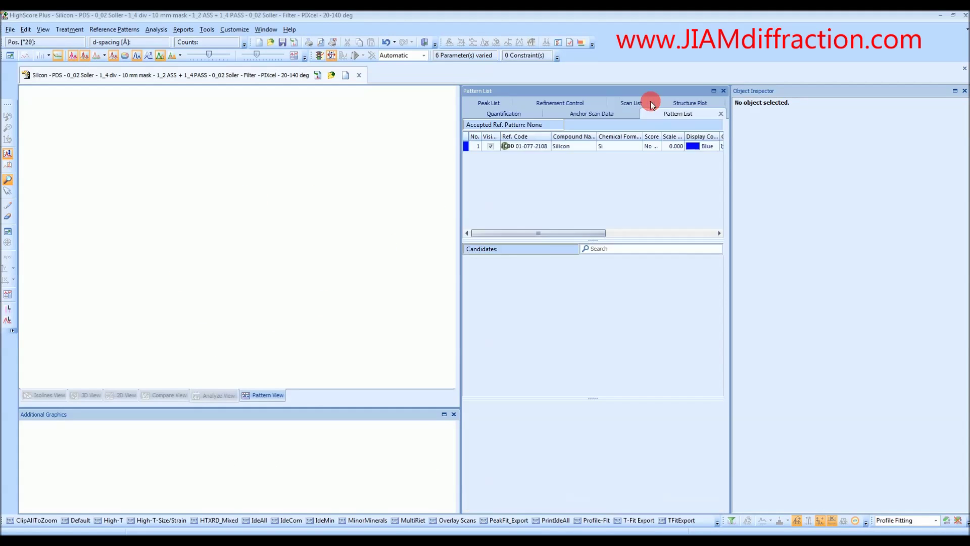
pyautogui.click(581, 148)
pyautogui.rightClick(581, 149)
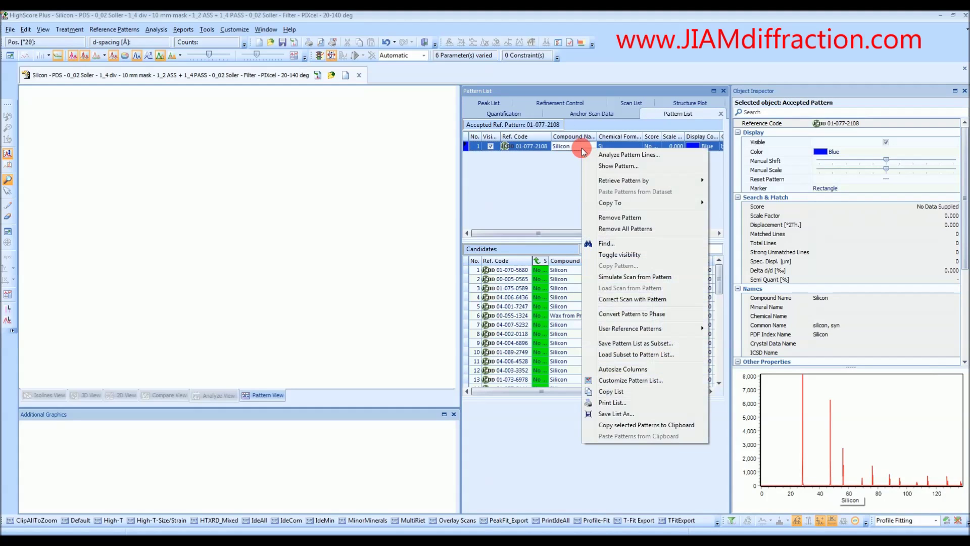
pyautogui.click(620, 221)
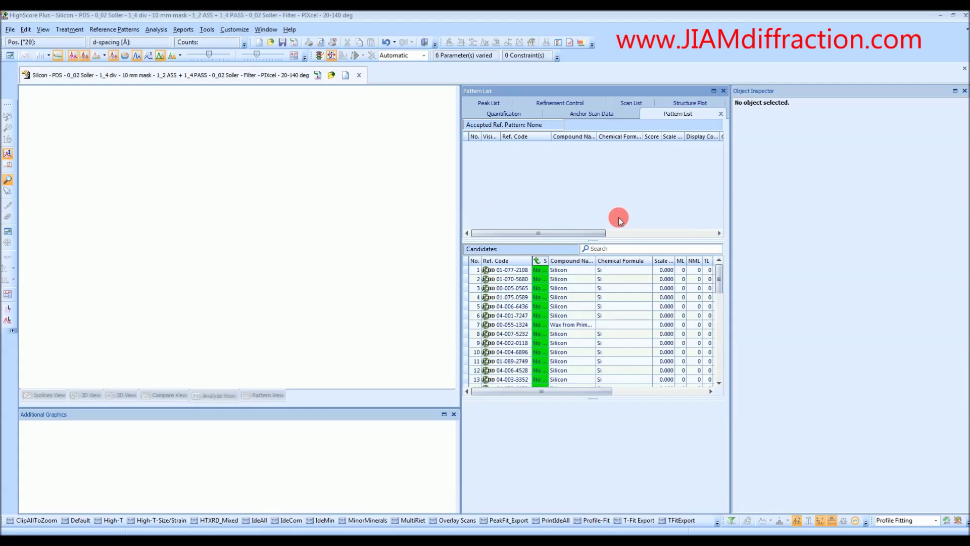
# Save the empty document as a new .HPF file, replacing 'Silicon' in the name with 'PF'
pyautogui.click(489, 104)
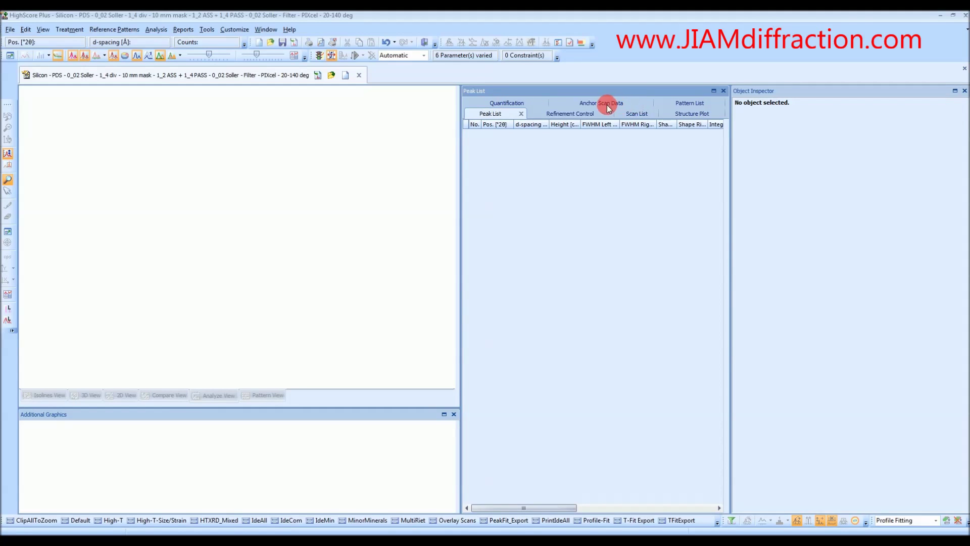
pyautogui.click(10, 30)
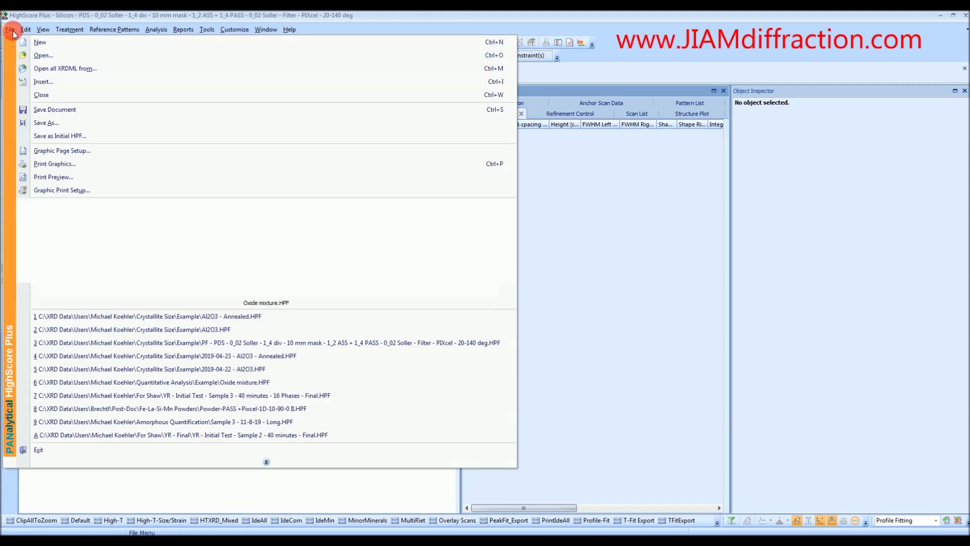
pyautogui.click(35, 122)
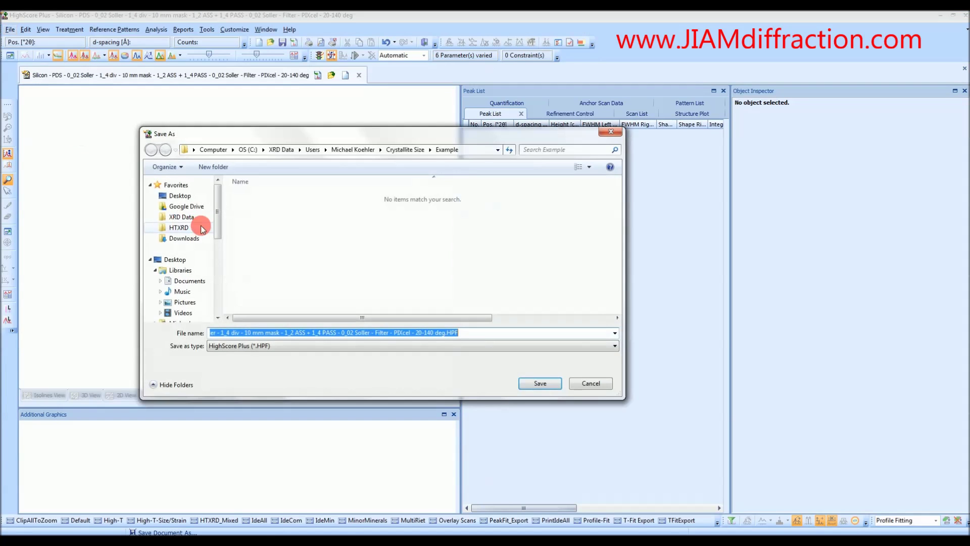
pyautogui.click(238, 347)
pyautogui.moveTo(224, 332); pyautogui.dragTo(191, 335)
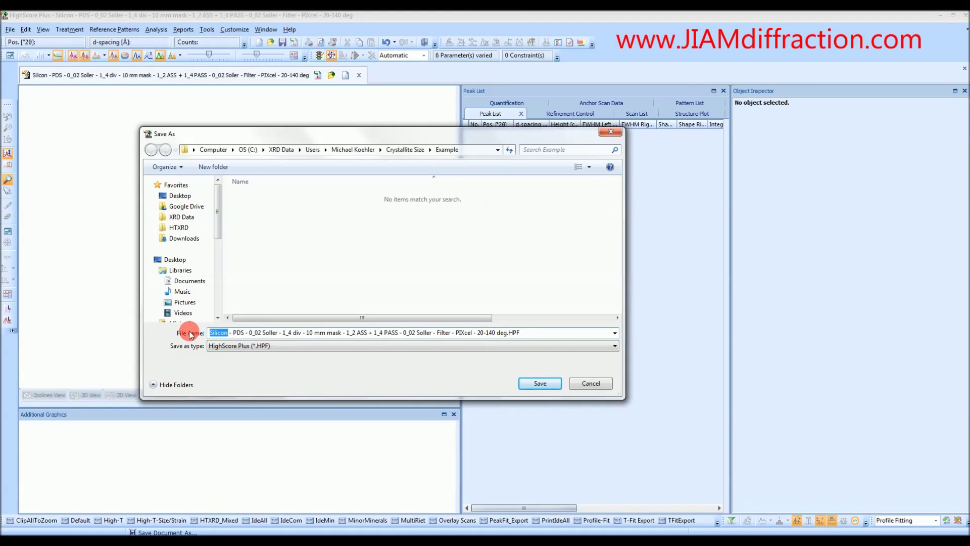
pyautogui.write('P')
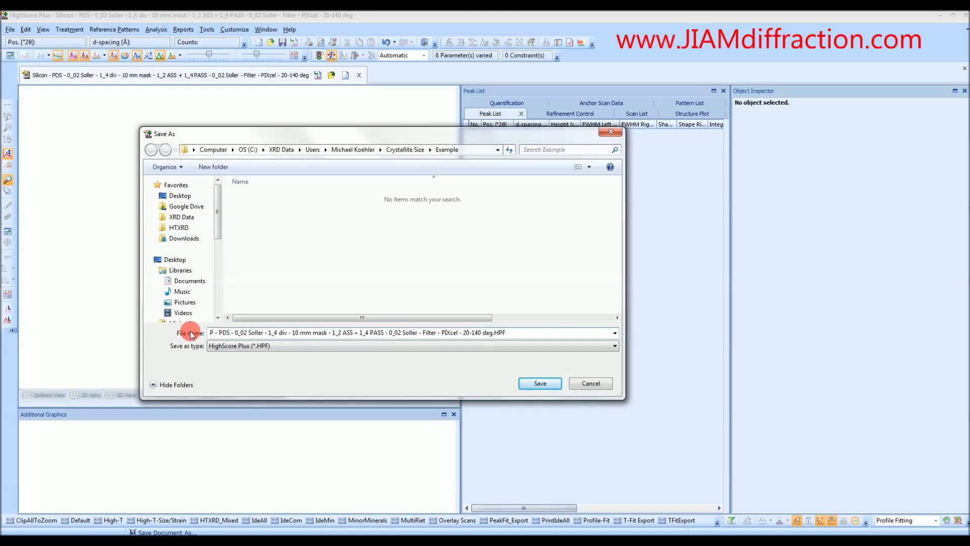
pyautogui.write('F')
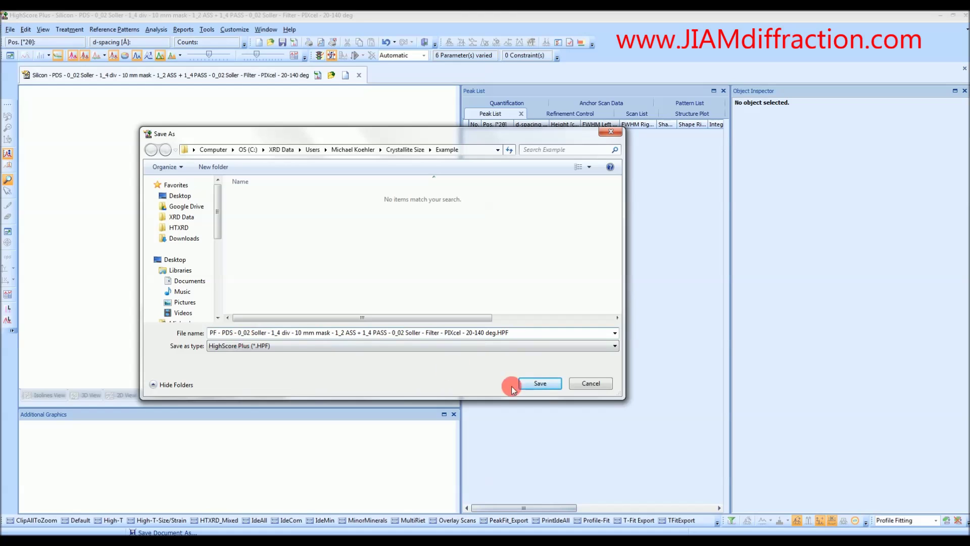
pyautogui.click(539, 383)
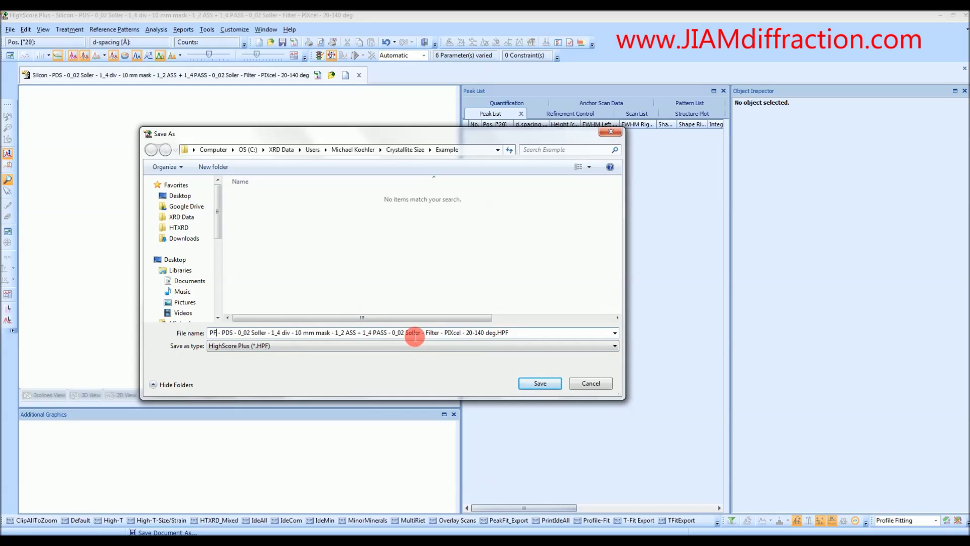
pyautogui.click(541, 384)
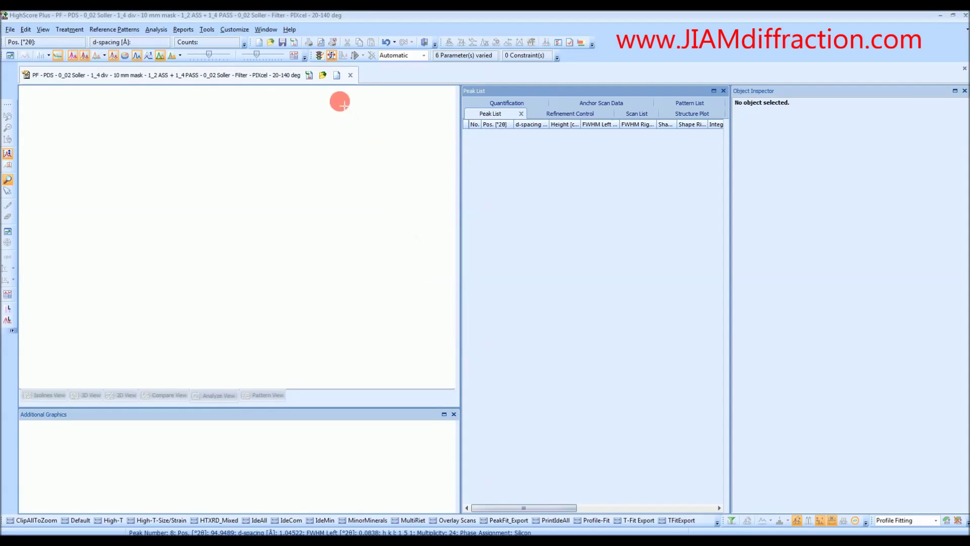
# Insert the Al2O3.xrdml scan and save the document as Al2O3.HPF
pyautogui.click(309, 77)
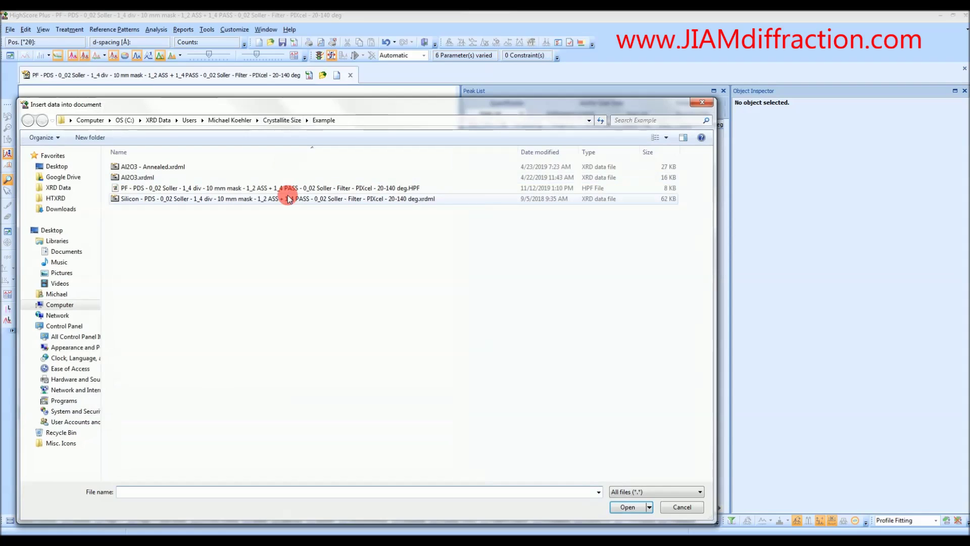
pyautogui.doubleClick(137, 178)
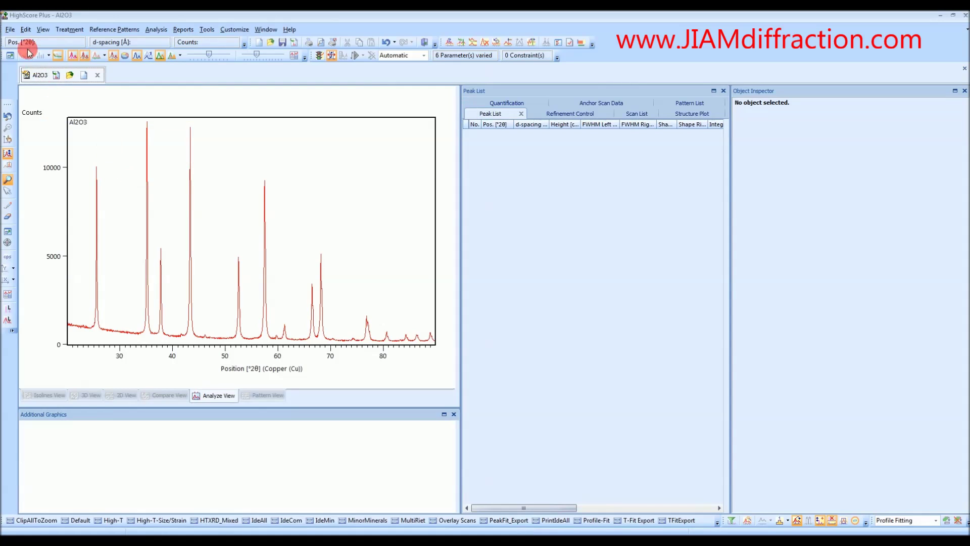
pyautogui.click(10, 29)
pyautogui.click(47, 123)
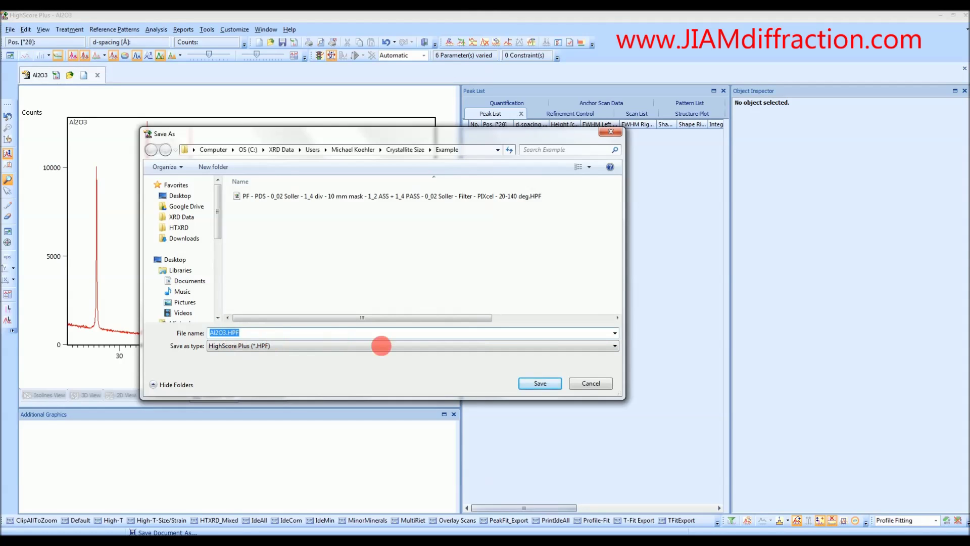
pyautogui.click(541, 384)
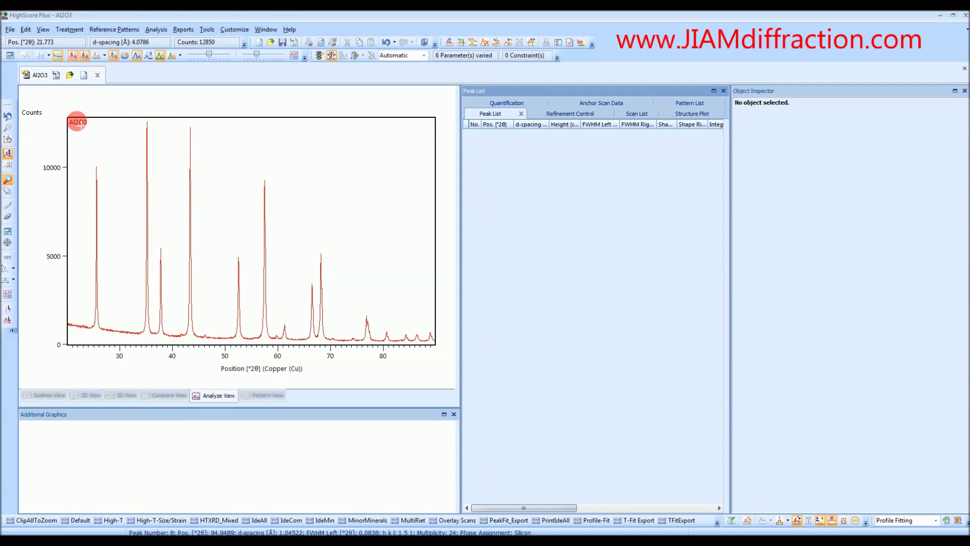
# Run Search & Match on the Al2O3 scan, requiring all of Al and O
pyautogui.rightClick(364, 198)
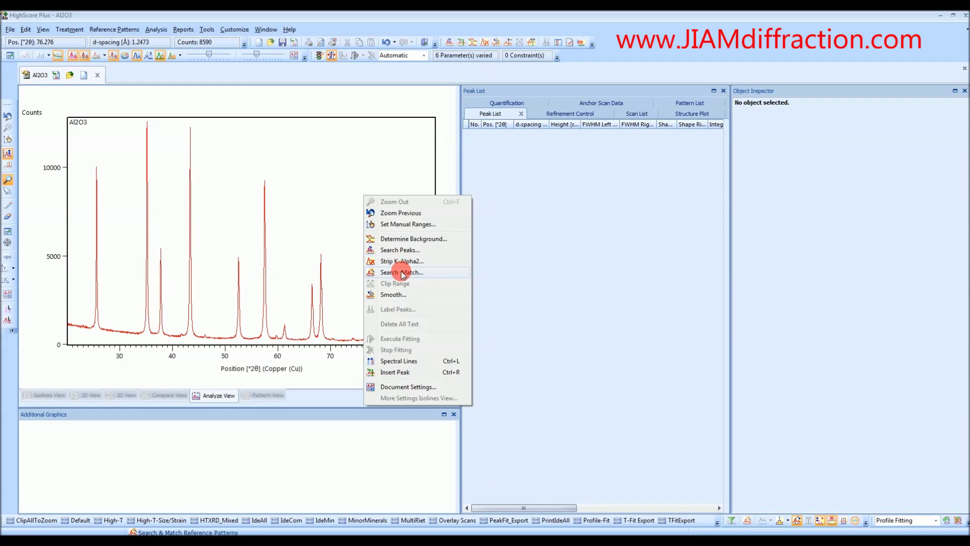
pyautogui.click(403, 273)
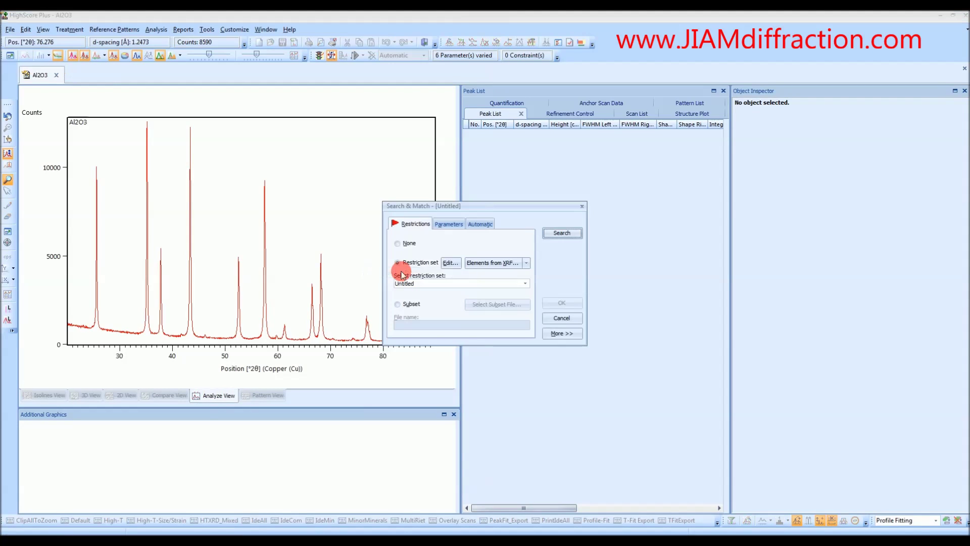
pyautogui.click(452, 263)
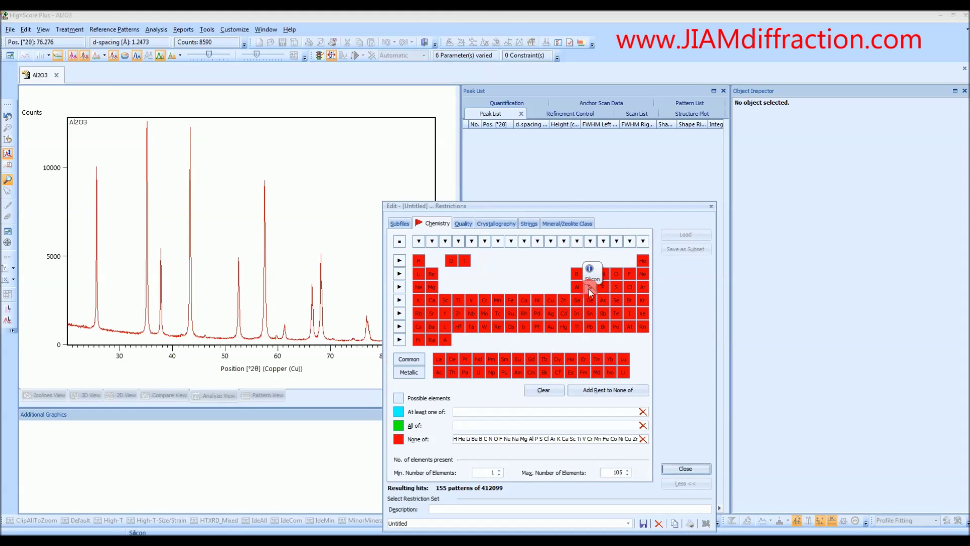
pyautogui.click(592, 292)
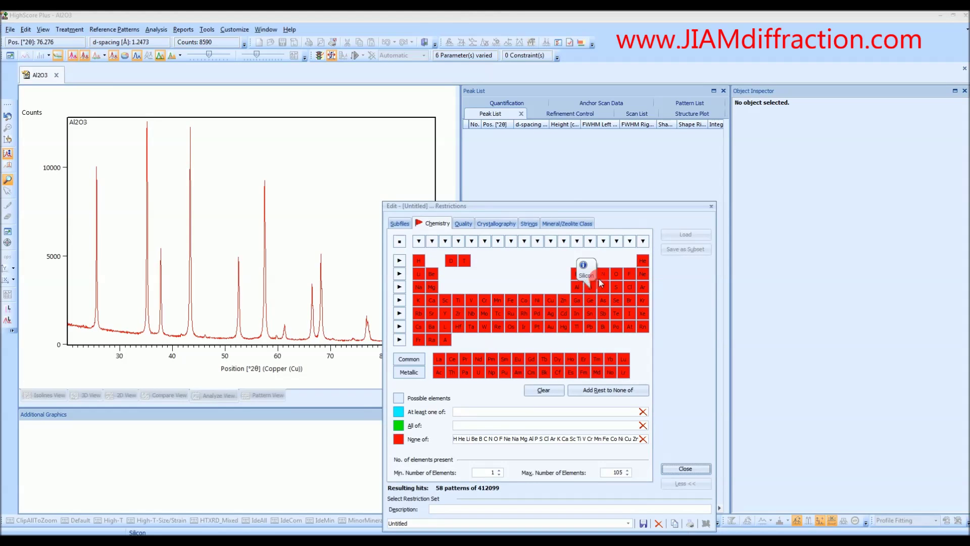
pyautogui.click(616, 274)
pyautogui.click(576, 289)
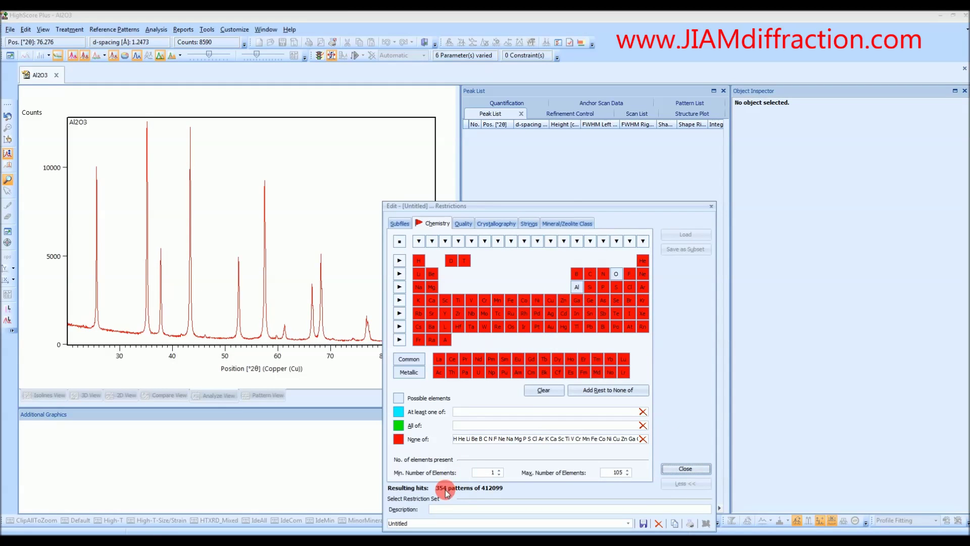
pyautogui.click(577, 287)
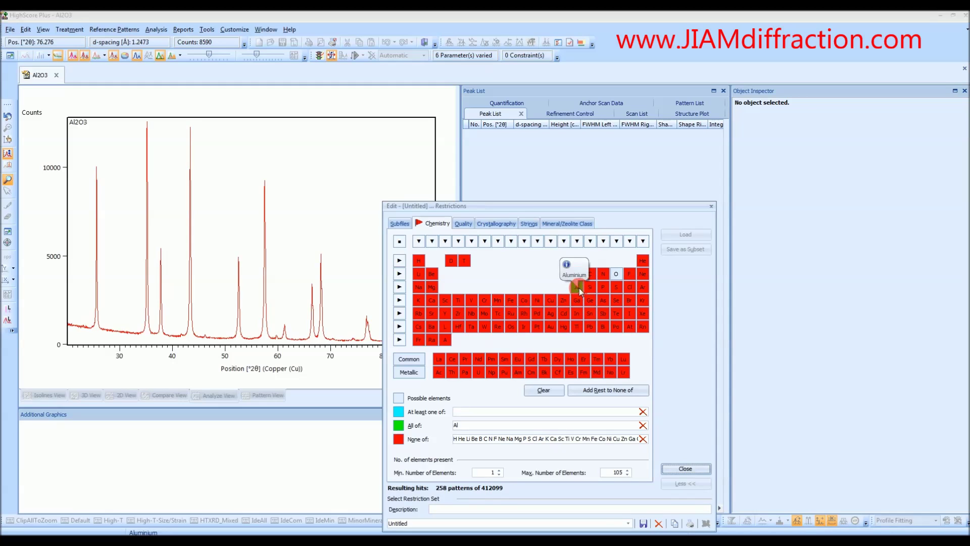
pyautogui.click(615, 277)
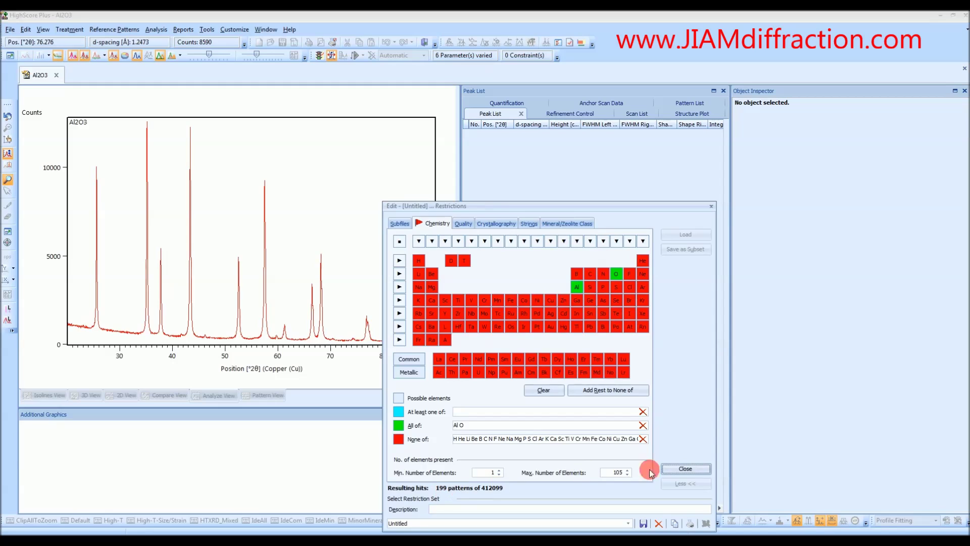
pyautogui.click(685, 468)
pyautogui.click(564, 230)
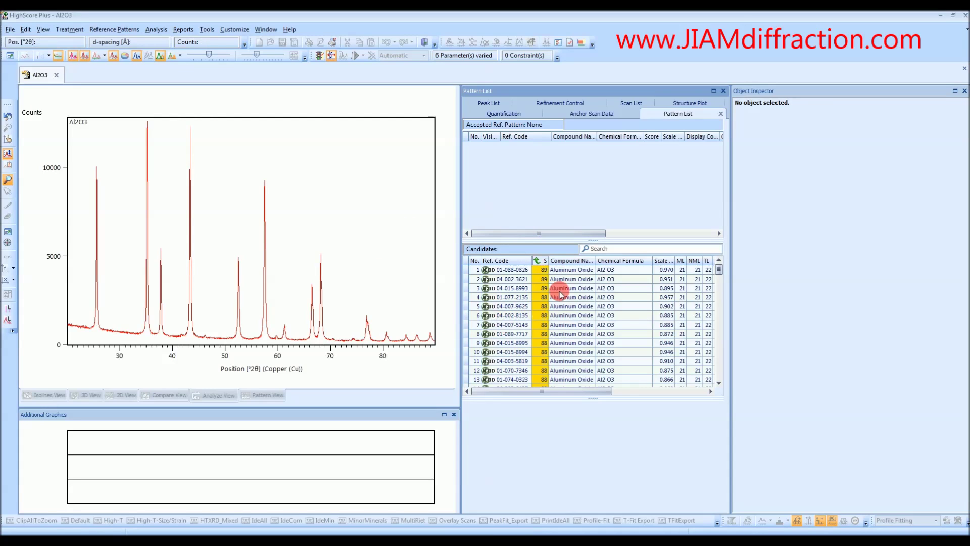
# Accept candidate 01-088-0826 and convert it into the Corundum, syn phase at 100 %
pyautogui.click(602, 272)
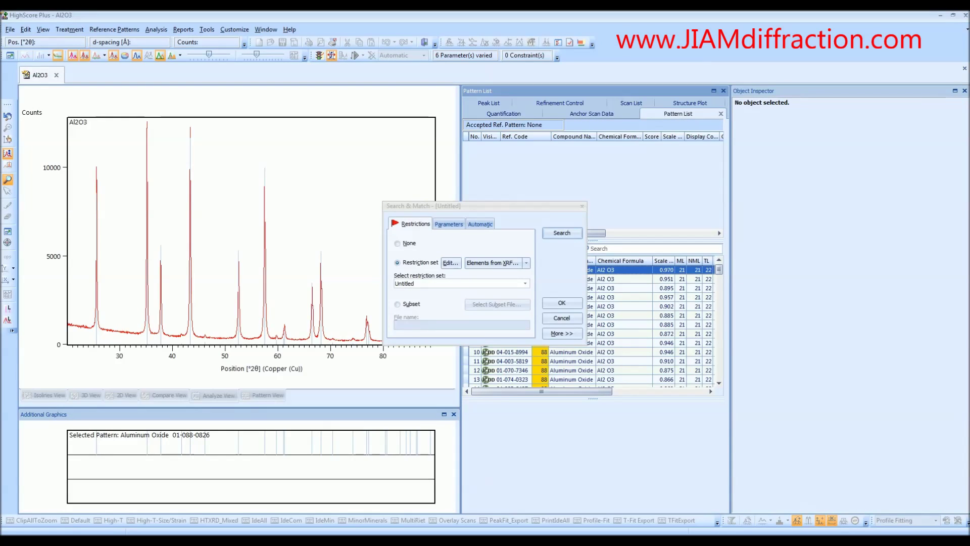
pyautogui.click(561, 304)
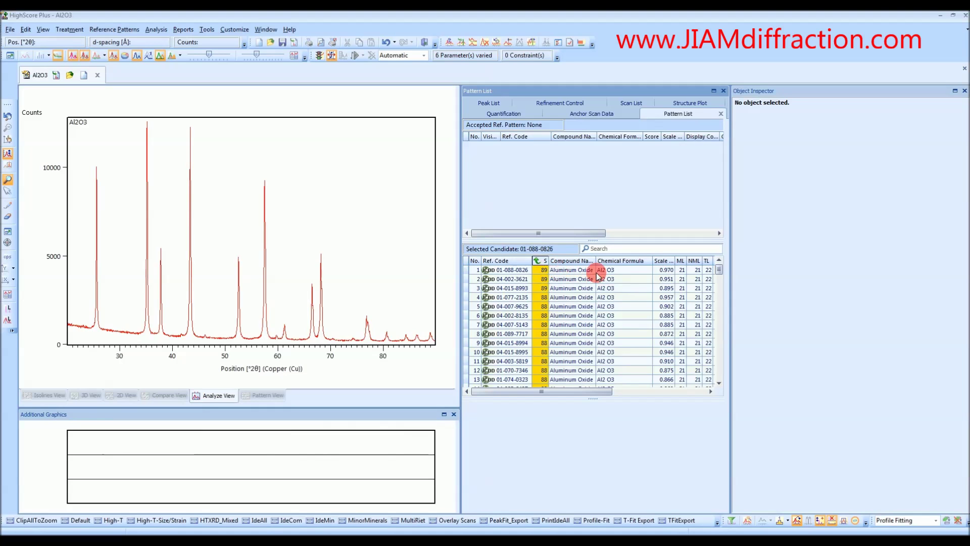
pyautogui.click(615, 272)
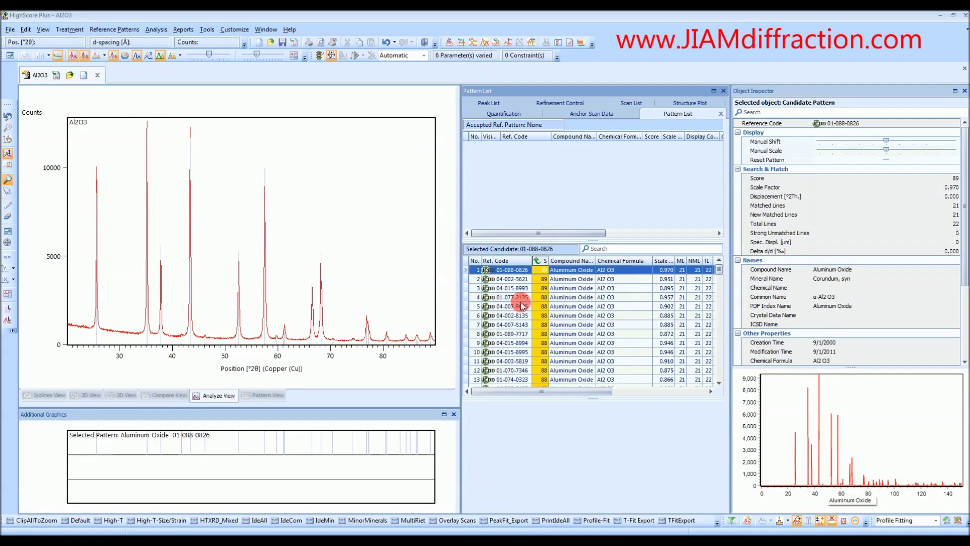
pyautogui.moveTo(630, 275); pyautogui.dragTo(605, 212)
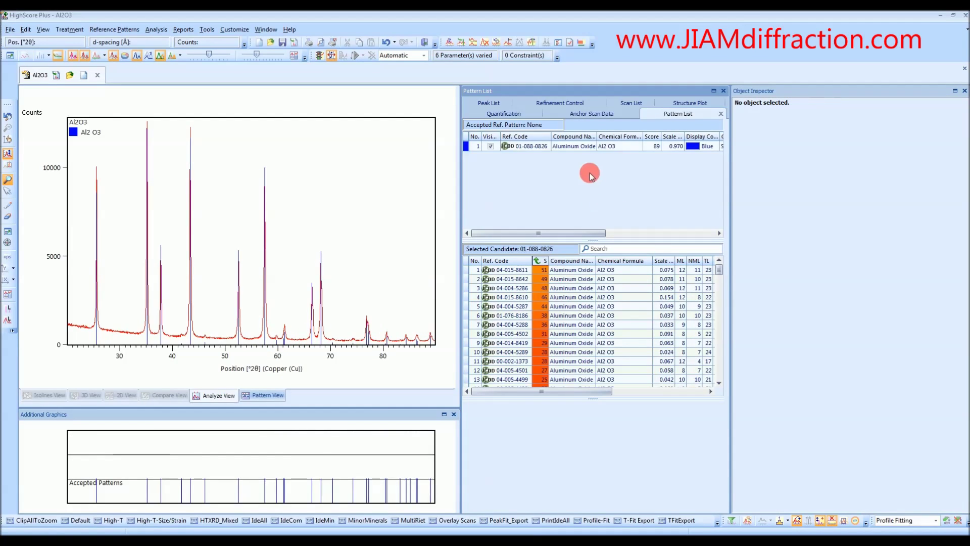
pyautogui.rightClick(574, 148)
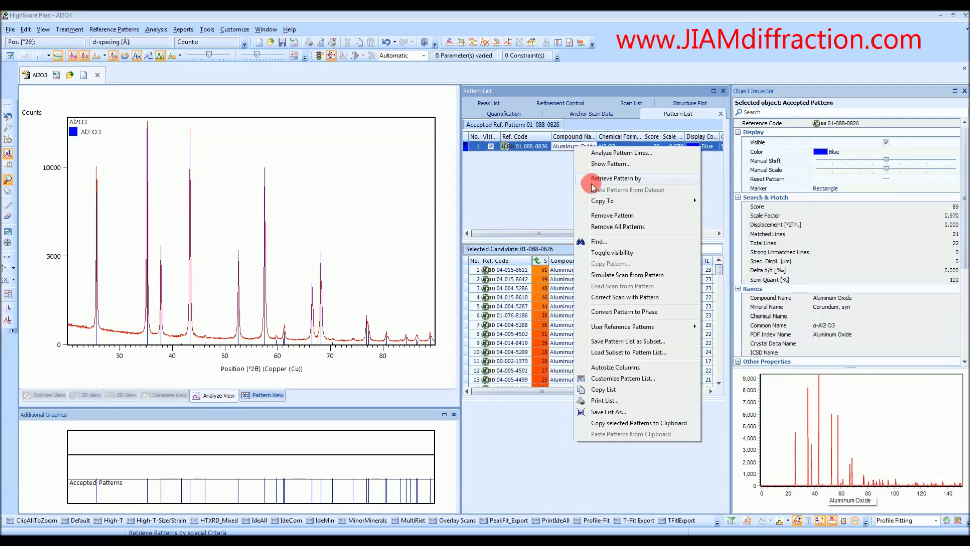
pyautogui.click(617, 313)
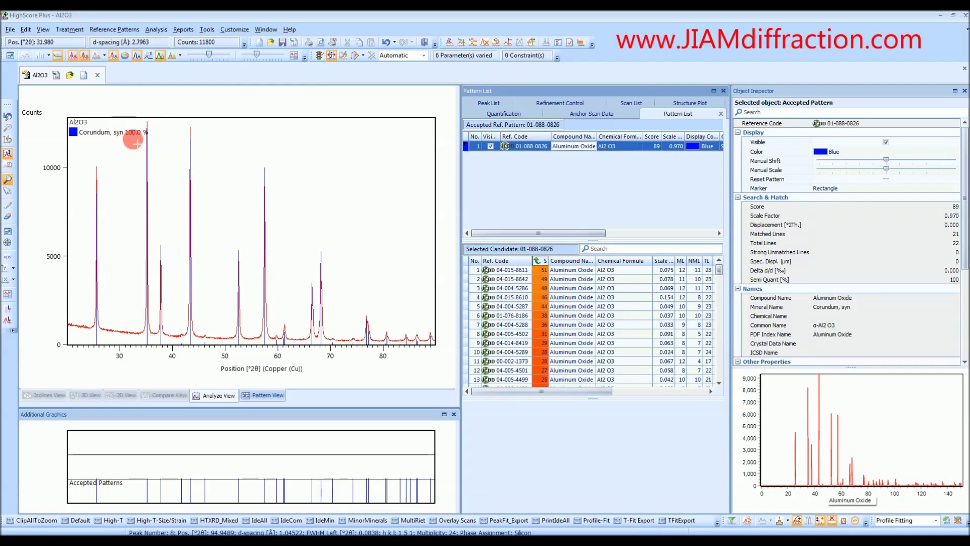
# Set Corundum, syn to Split Width and Shape asymmetry and Size and Strain analysis
pyautogui.click(554, 104)
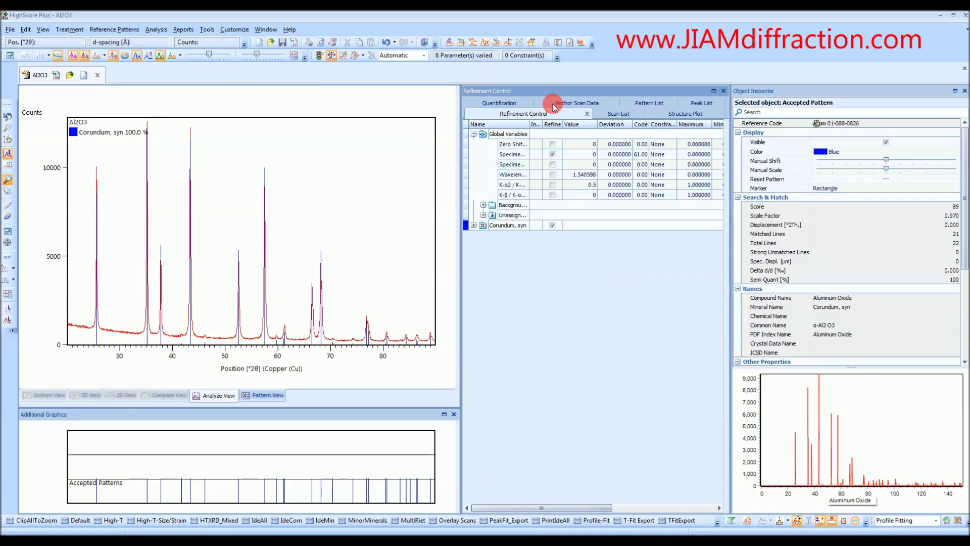
pyautogui.click(508, 136)
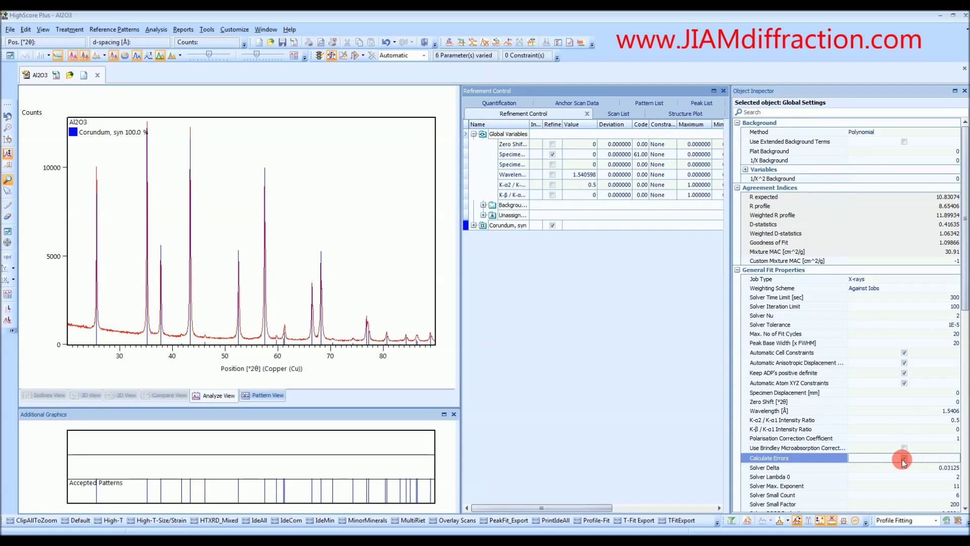
pyautogui.click(499, 226)
pyautogui.click(876, 299)
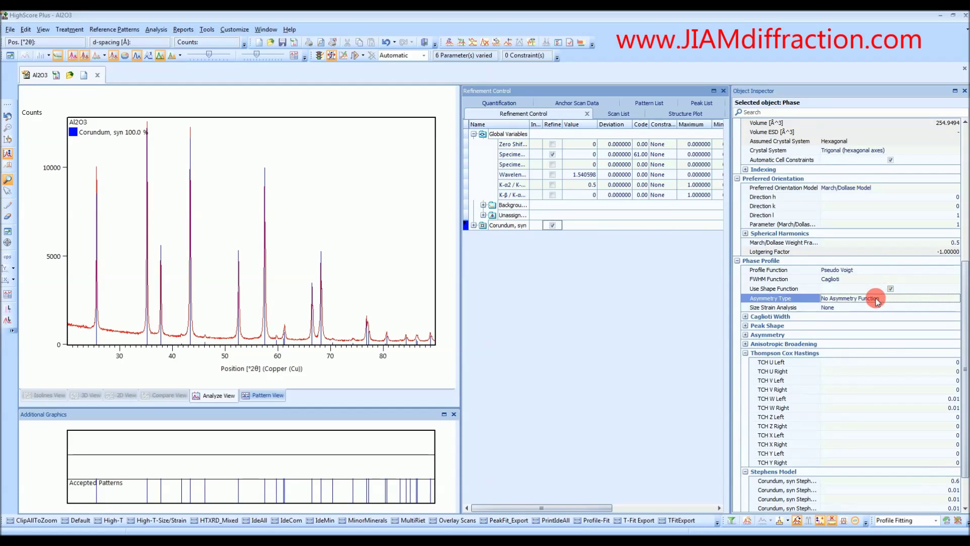
pyautogui.click(859, 300)
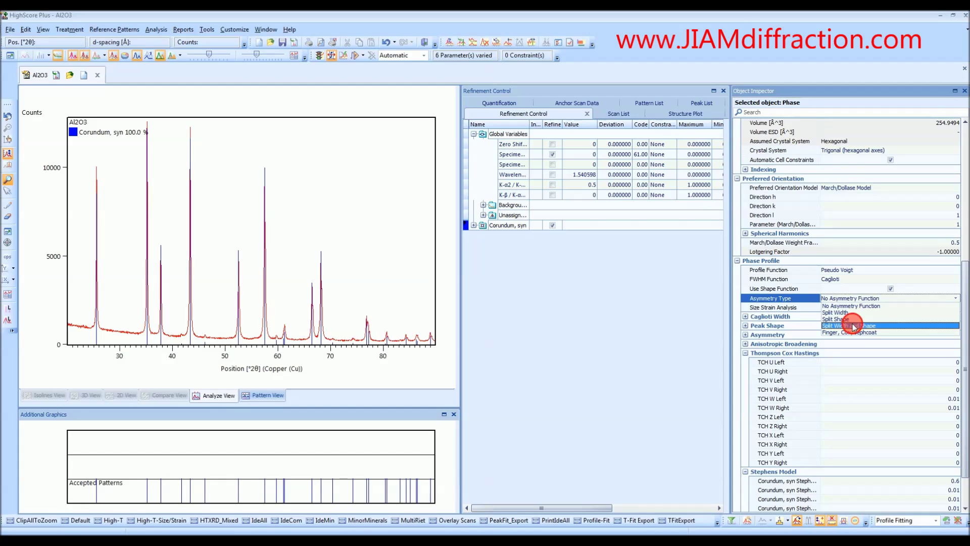
pyautogui.click(853, 326)
pyautogui.click(851, 298)
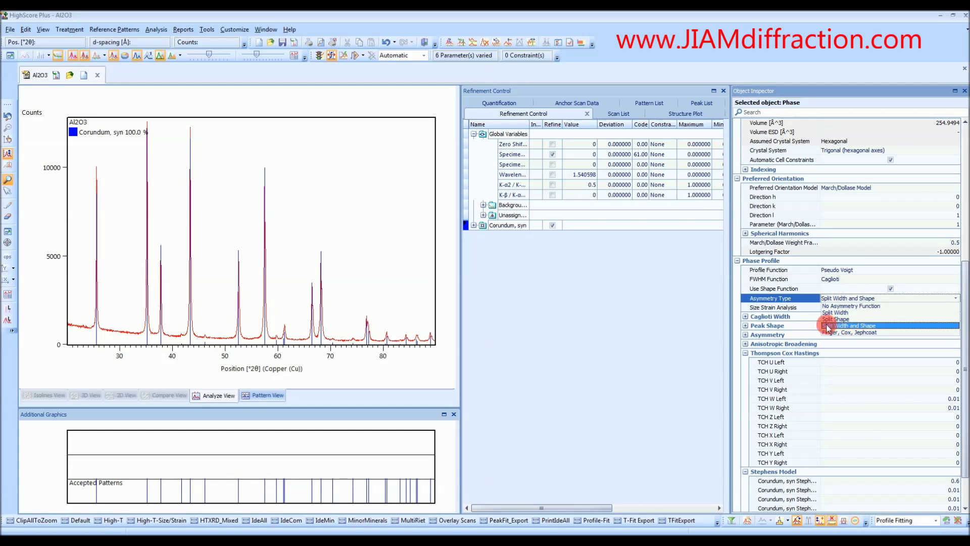
pyautogui.click(859, 325)
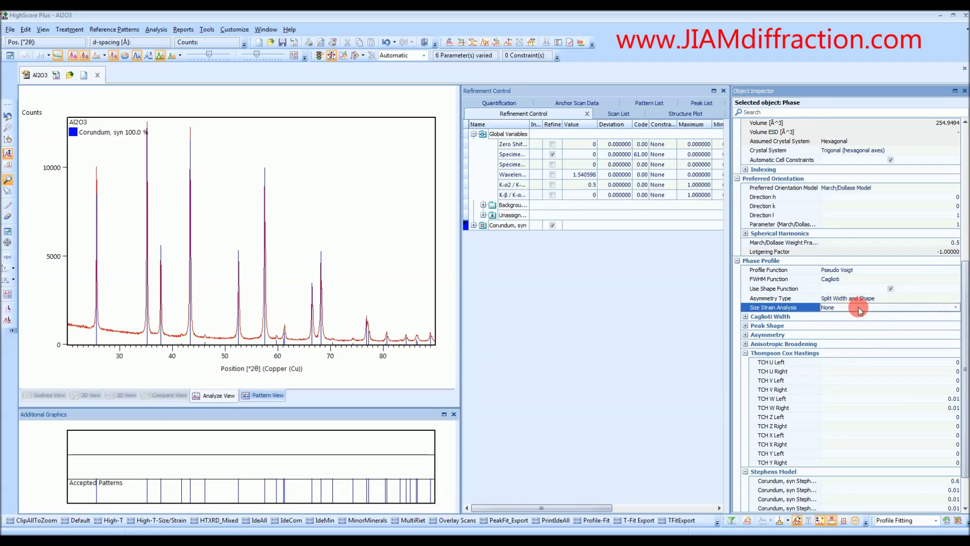
pyautogui.click(859, 309)
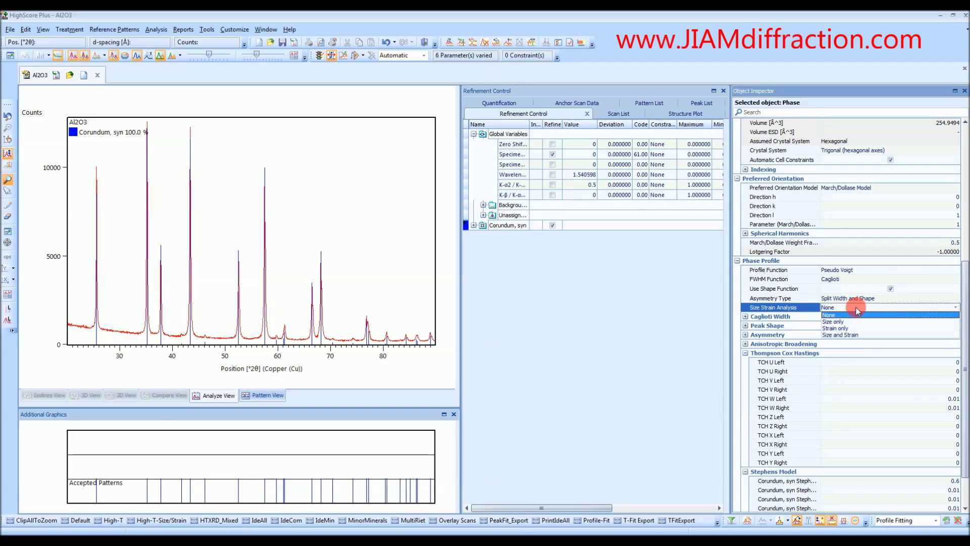
pyautogui.click(842, 335)
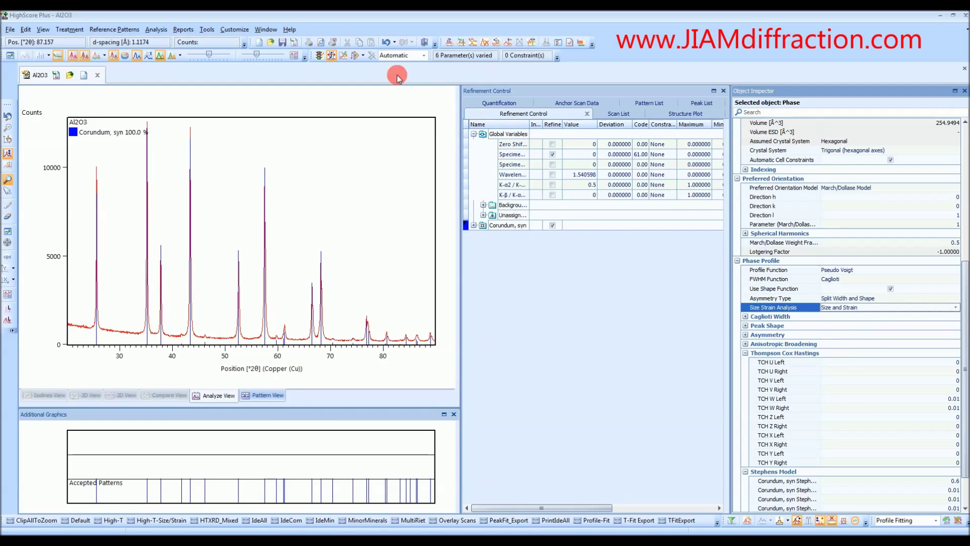
# Run the Size-Strain Analysis R refinement and display the difference plot below the pattern
pyautogui.click(365, 56)
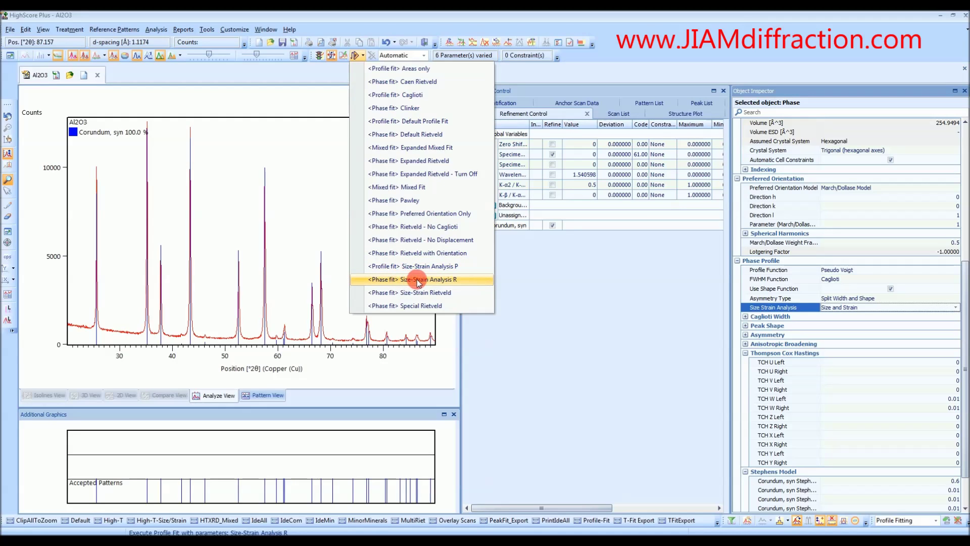
pyautogui.click(459, 280)
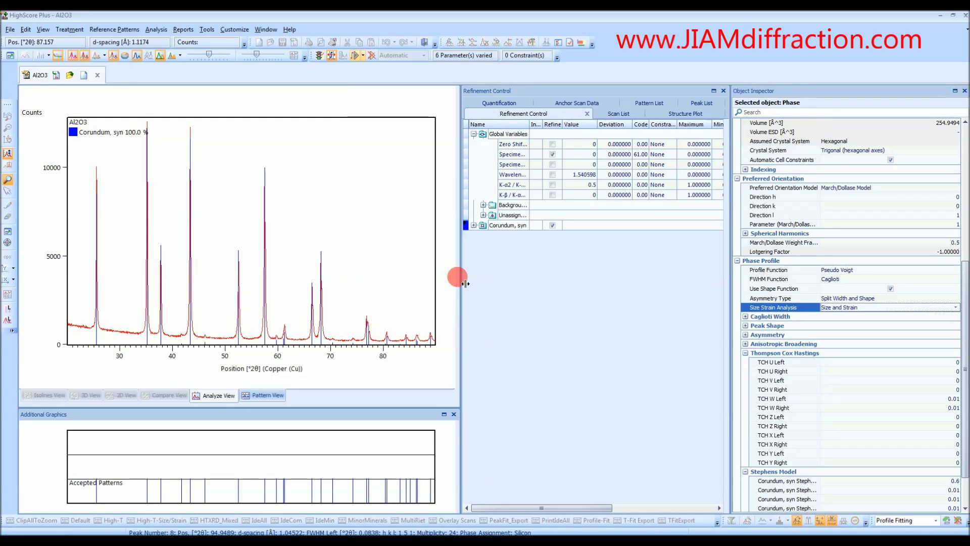
pyautogui.rightClick(305, 444)
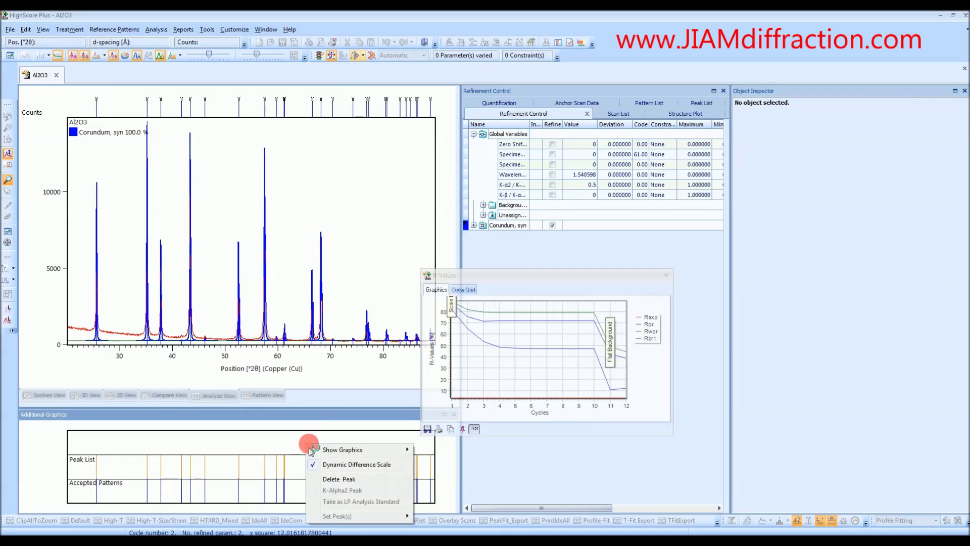
pyautogui.moveTo(353, 449)
pyautogui.click(419, 449)
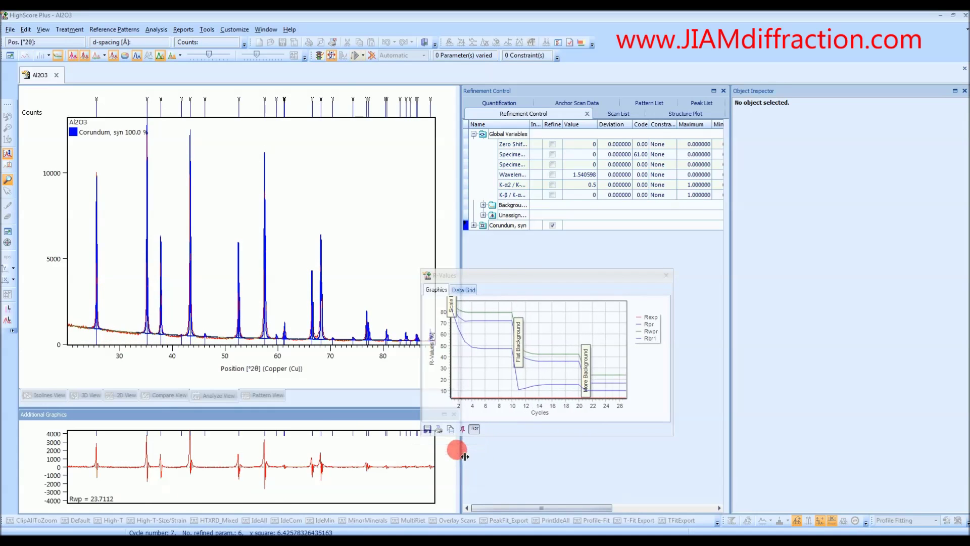
pyautogui.click(486, 434)
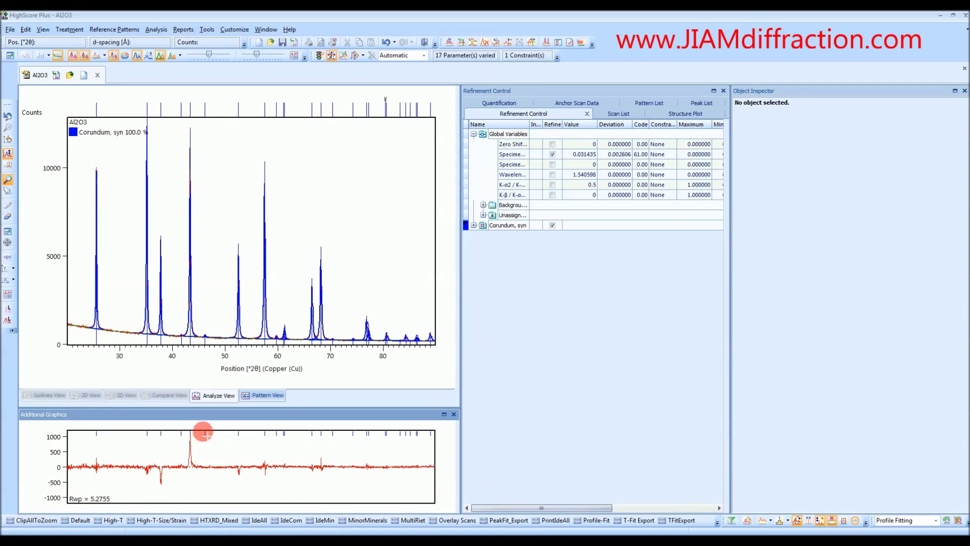
# Zoom into the 43.3° peak to check the fit, then back out to the full pattern
pyautogui.click(188, 233)
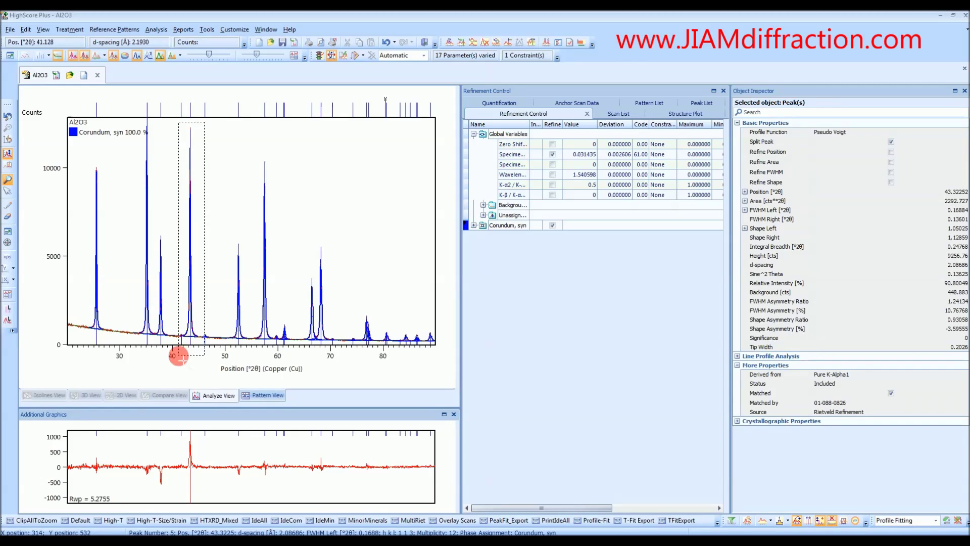
pyautogui.moveTo(179, 355); pyautogui.dragTo(179, 355)
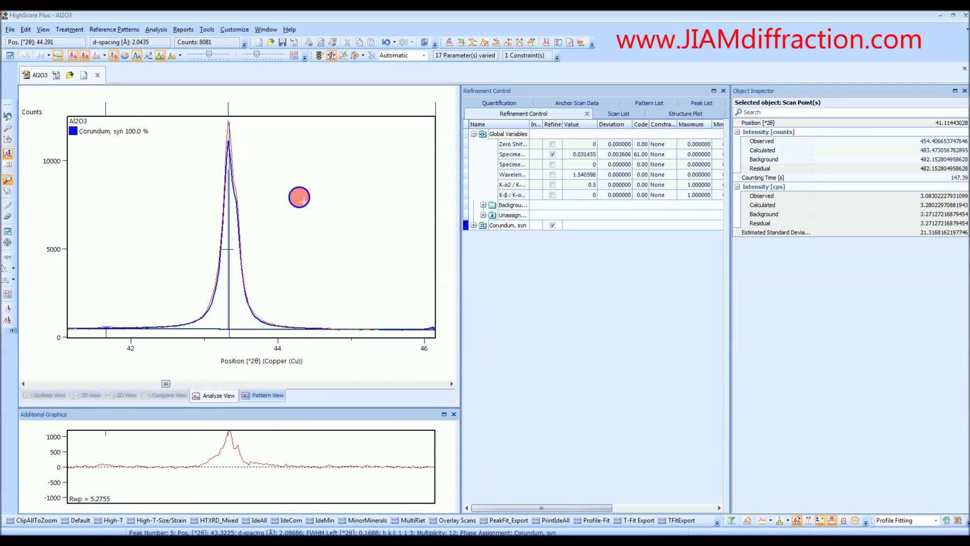
pyautogui.rightClick(299, 197)
pyautogui.click(324, 201)
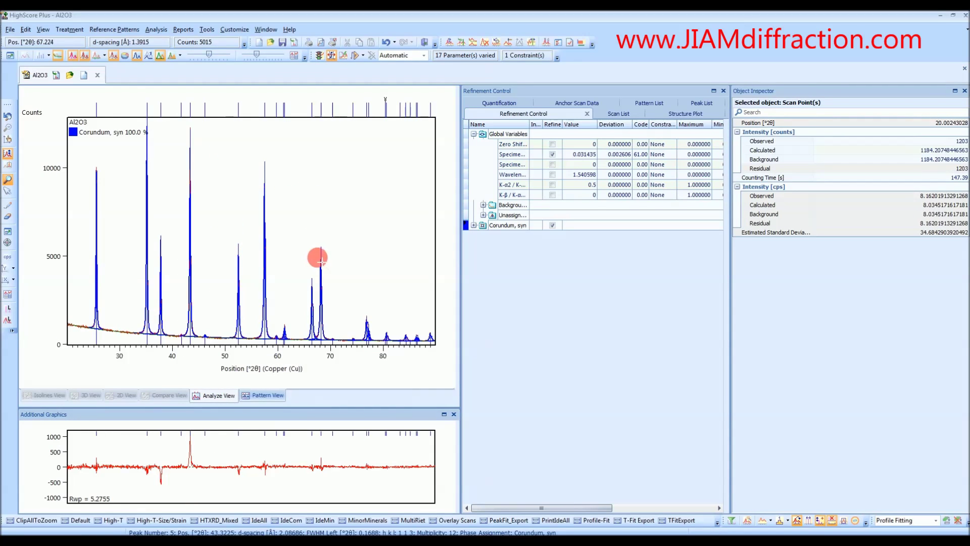
# Show Corundum's derived data: crystallite size 831.6 Å, micro strain 0.082 %
pyautogui.click(508, 226)
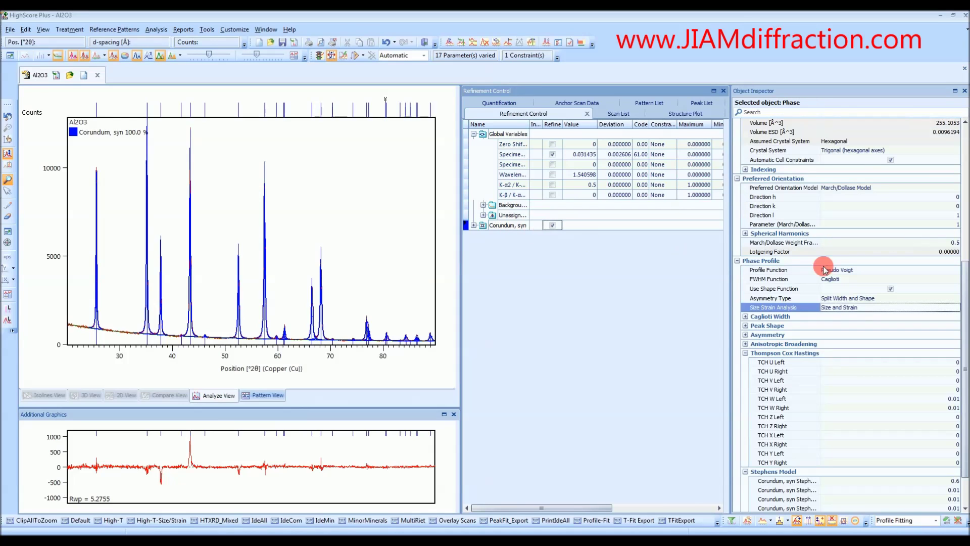
pyautogui.moveTo(964, 286); pyautogui.dragTo(964, 318)
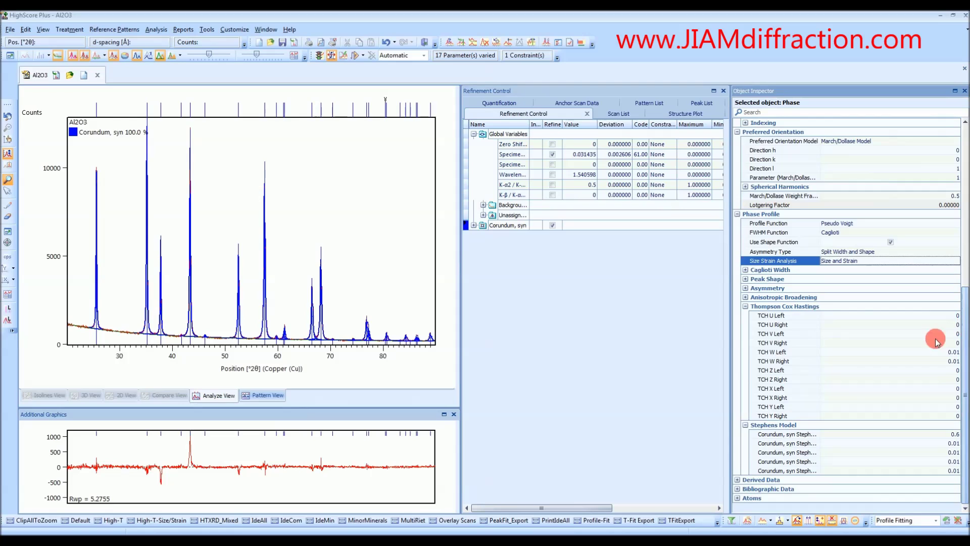
pyautogui.click(737, 480)
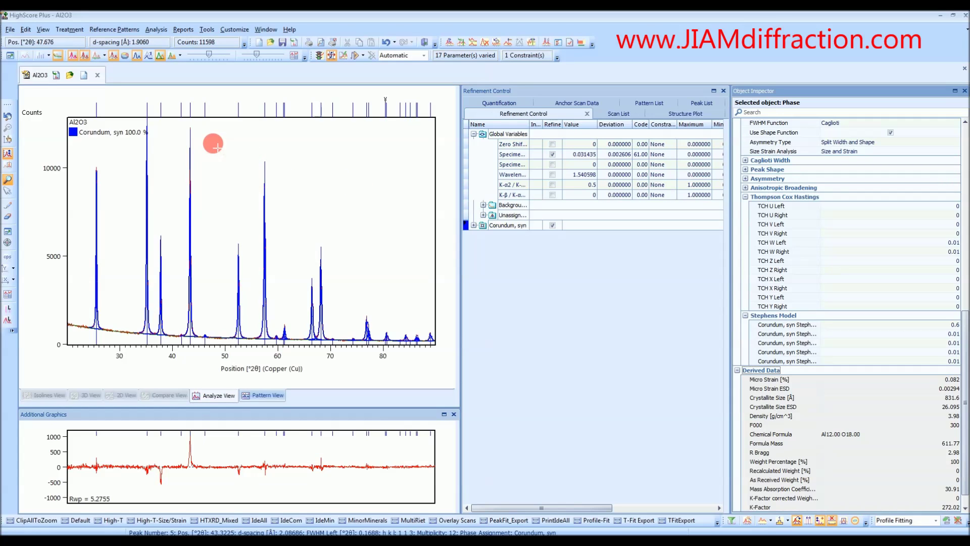
# Open the saved PF-PDS template document
pyautogui.click(154, 122)
pyautogui.click(10, 31)
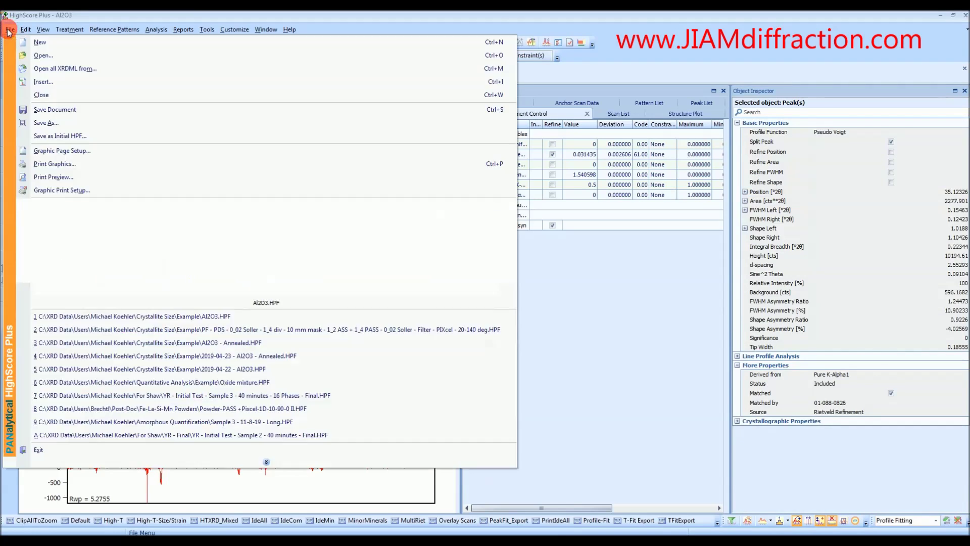
pyautogui.click(51, 55)
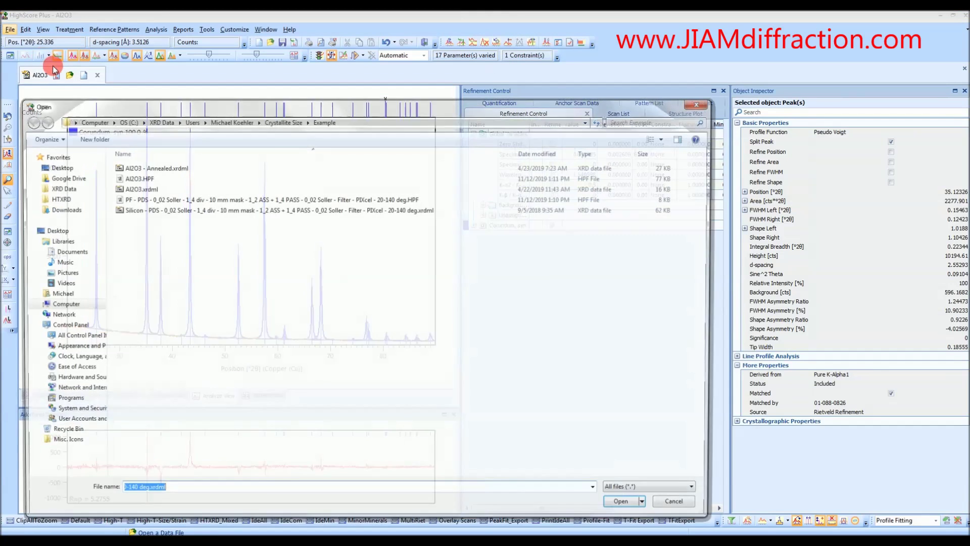
pyautogui.doubleClick(125, 200)
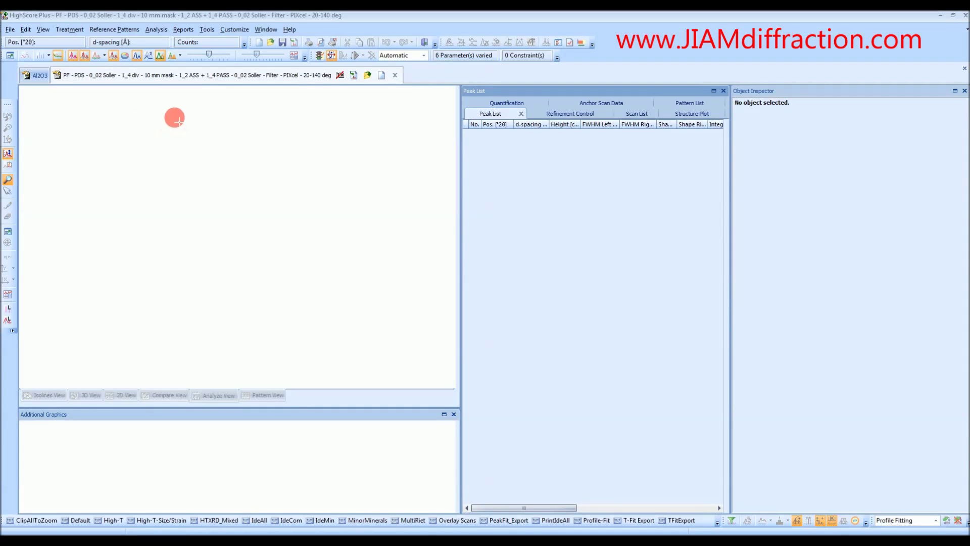
# Load Al2O3 - Annealed.xrdml, save as Al2O3 - Annealed.HPF, and return to the Al2O3 document
pyautogui.click(352, 77)
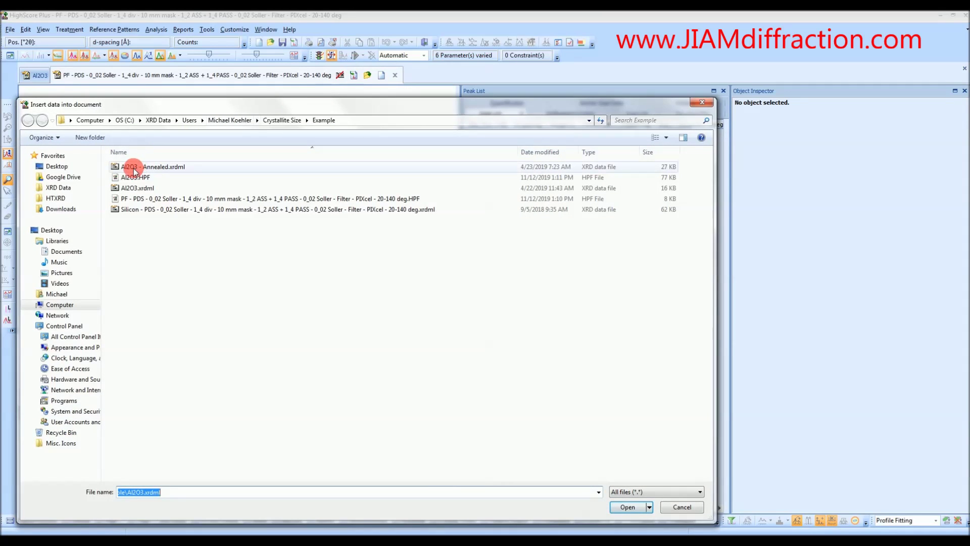
pyautogui.doubleClick(134, 168)
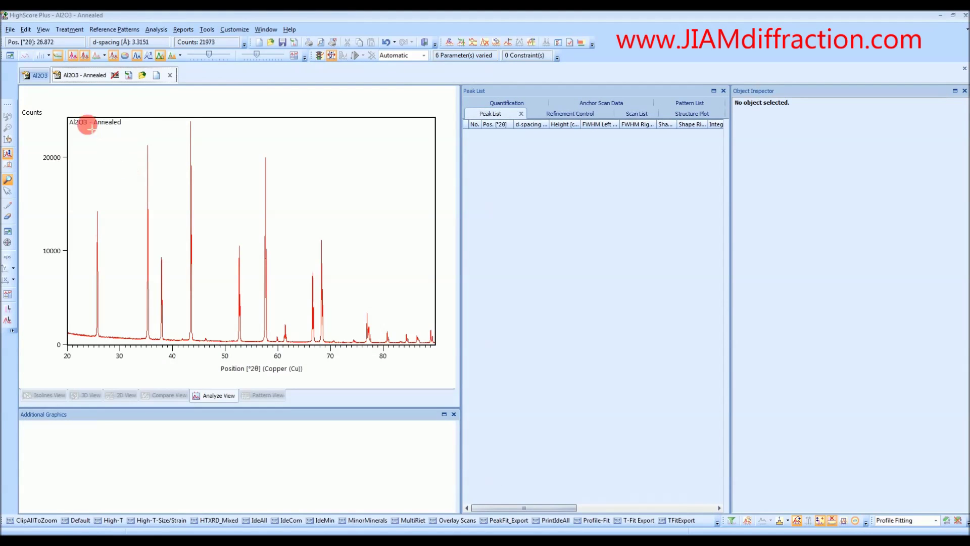
pyautogui.click(12, 31)
pyautogui.click(56, 121)
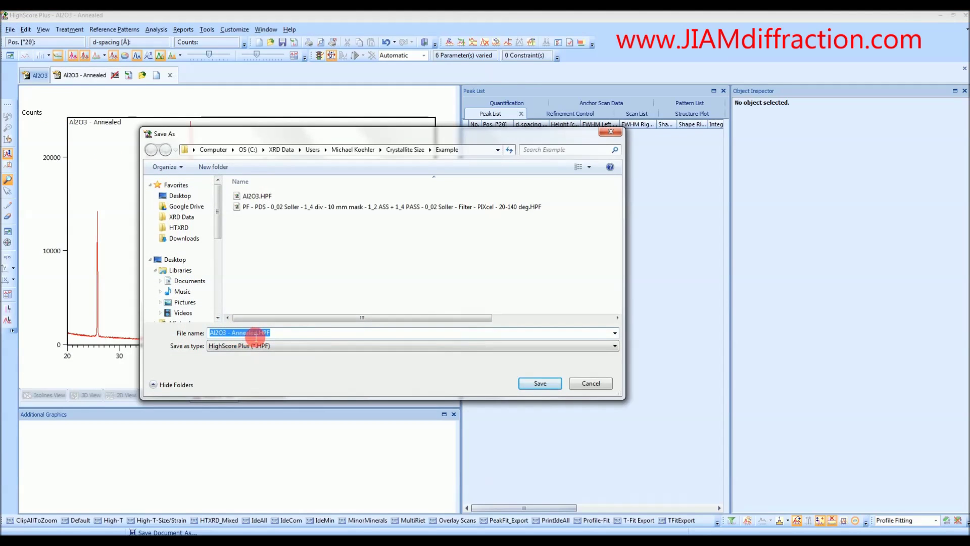
pyautogui.click(540, 384)
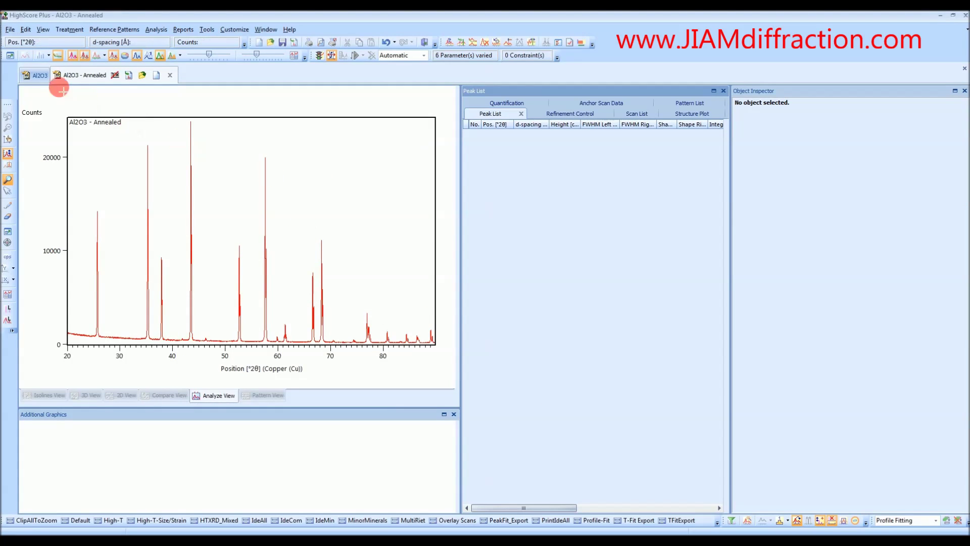
pyautogui.click(35, 76)
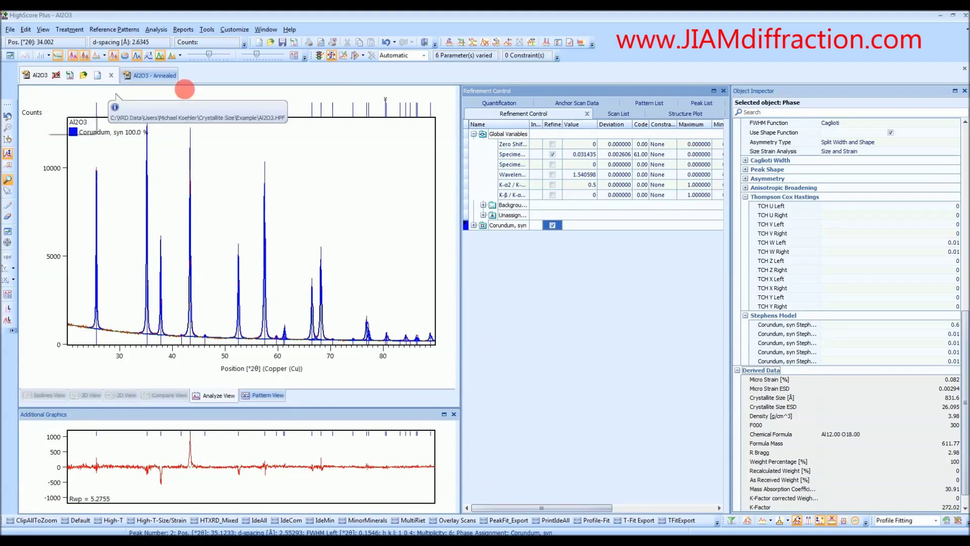
# Copy the accepted corundum reference pattern from Al2O3 into the Al2O3 - Annealed document
pyautogui.click(647, 104)
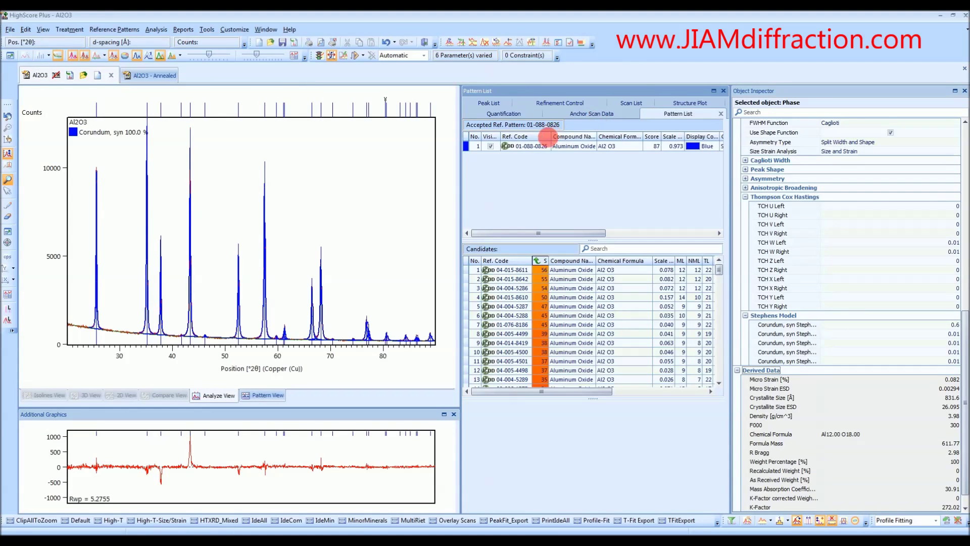
pyautogui.rightClick(545, 148)
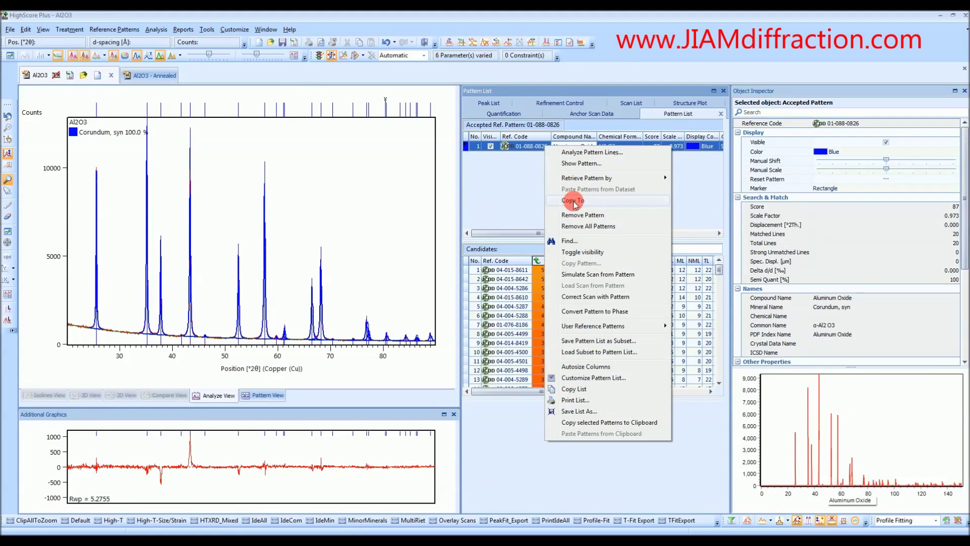
pyautogui.moveTo(593, 202)
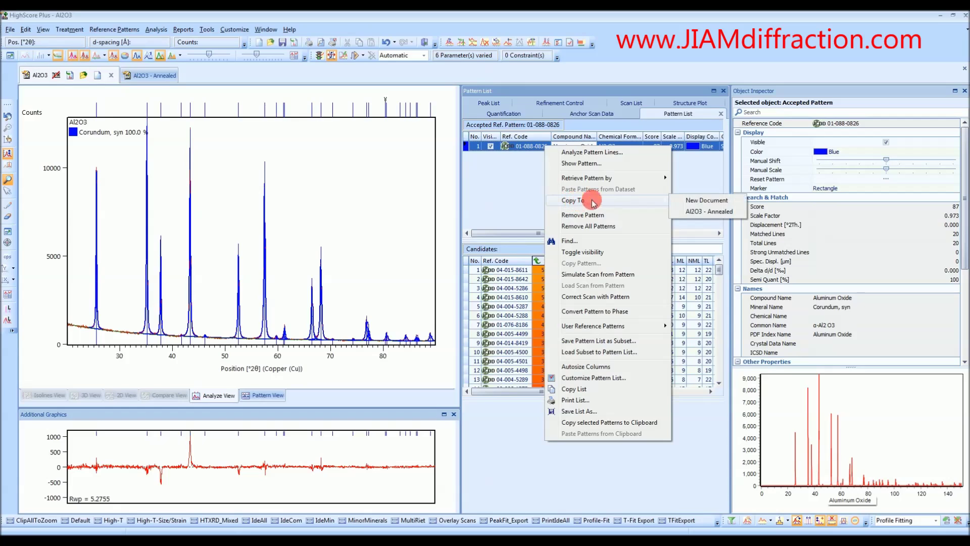
pyautogui.click(710, 211)
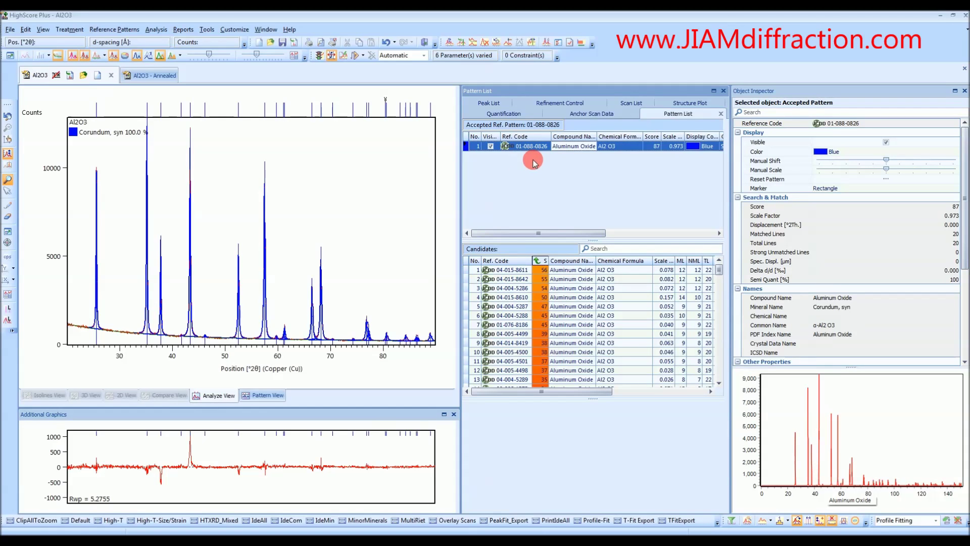
# Copy the refined Corundum, syn phase into Al2O3 - Annealed and switch to that document
pyautogui.click(557, 105)
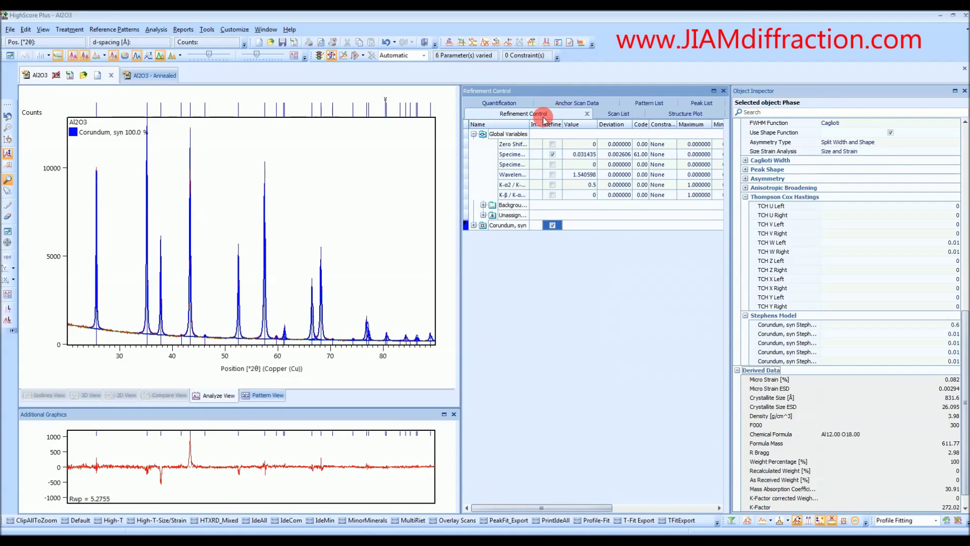
pyautogui.rightClick(502, 226)
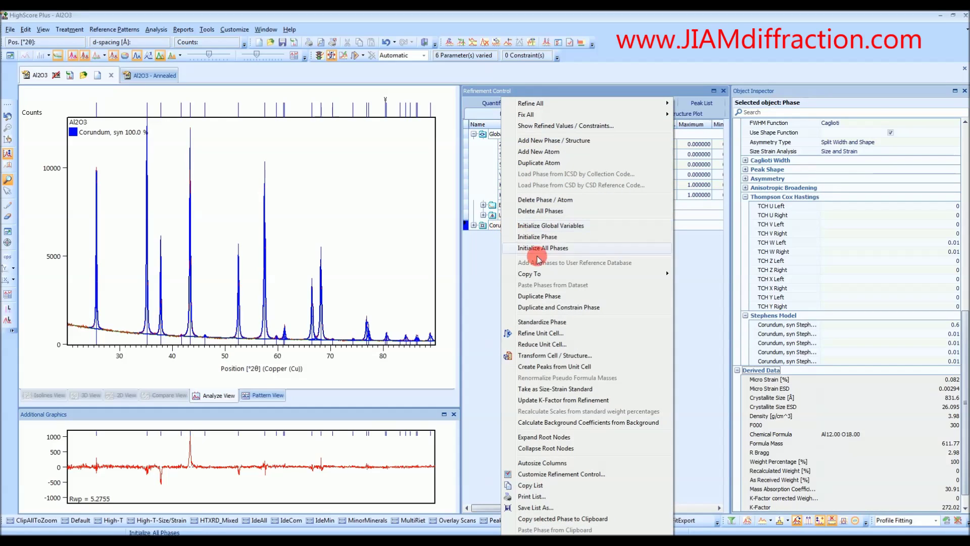
pyautogui.moveTo(556, 274)
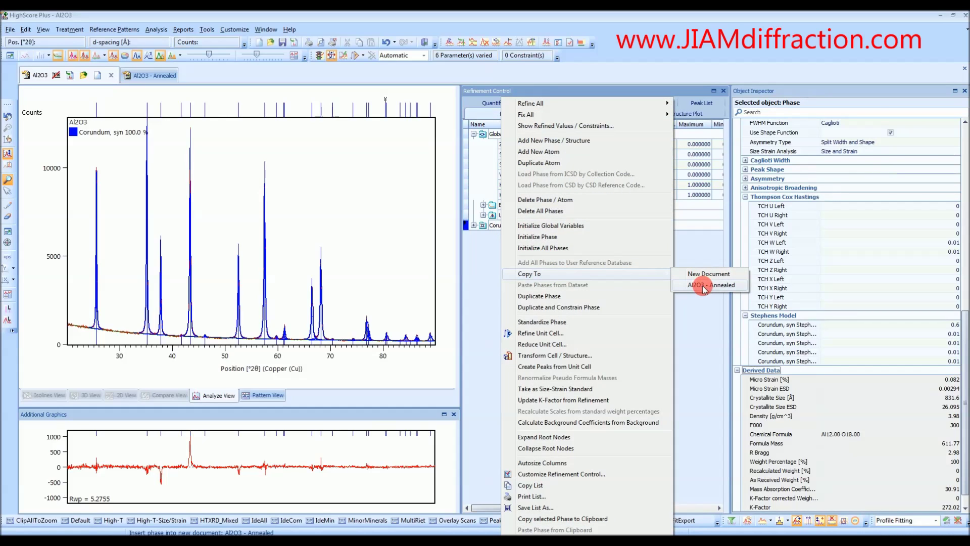
pyautogui.click(704, 292)
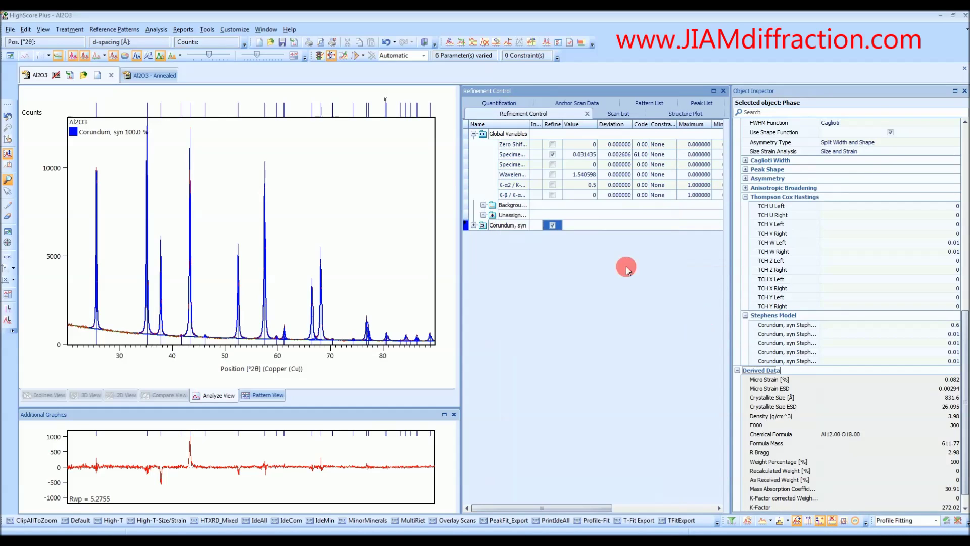
pyautogui.click(152, 77)
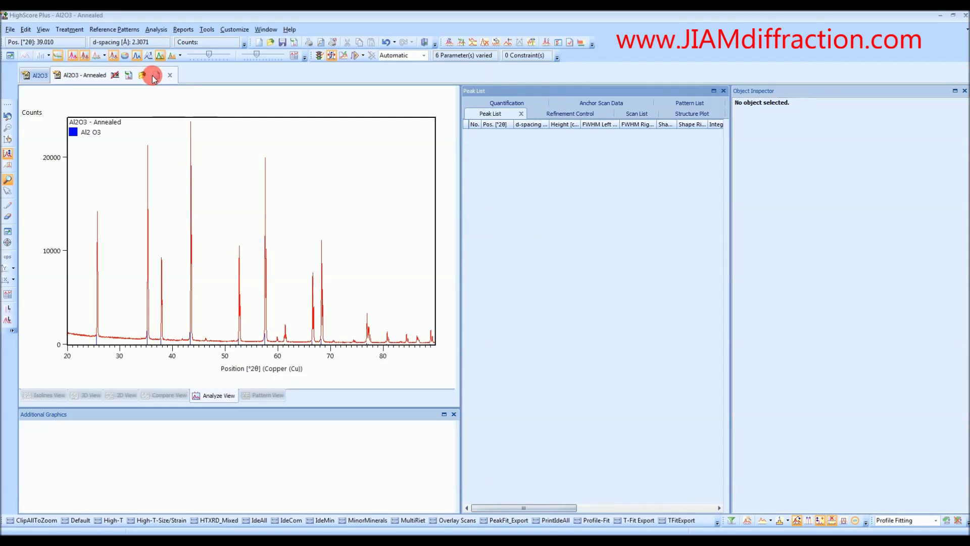
# Convert the annealed document's Aluminum Oxide reference pattern into a refinable phase
pyautogui.click(696, 104)
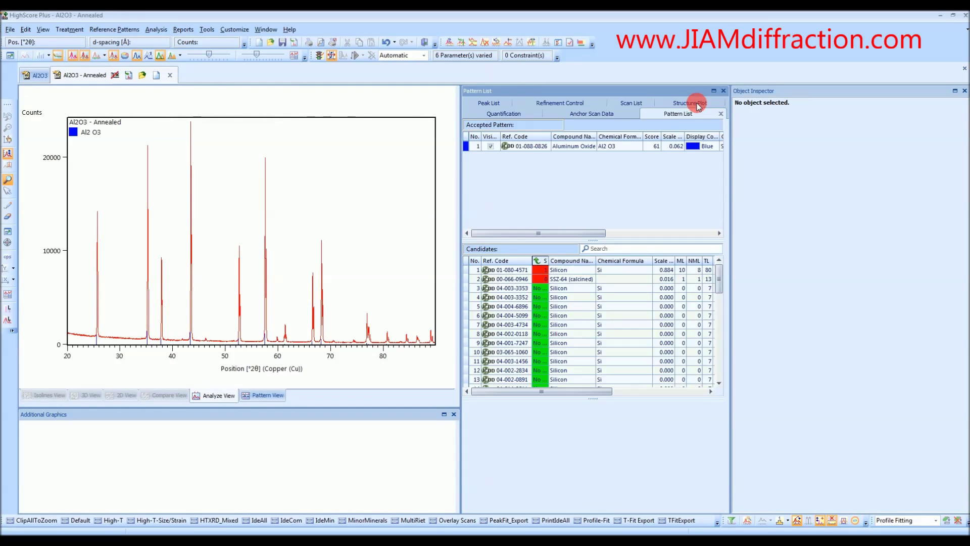
pyautogui.click(568, 150)
pyautogui.rightClick(567, 149)
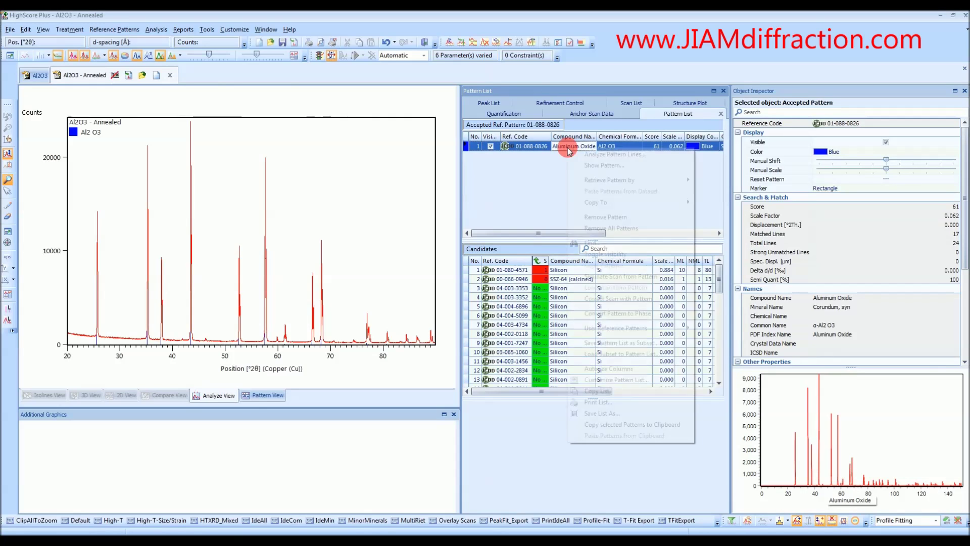
pyautogui.click(608, 313)
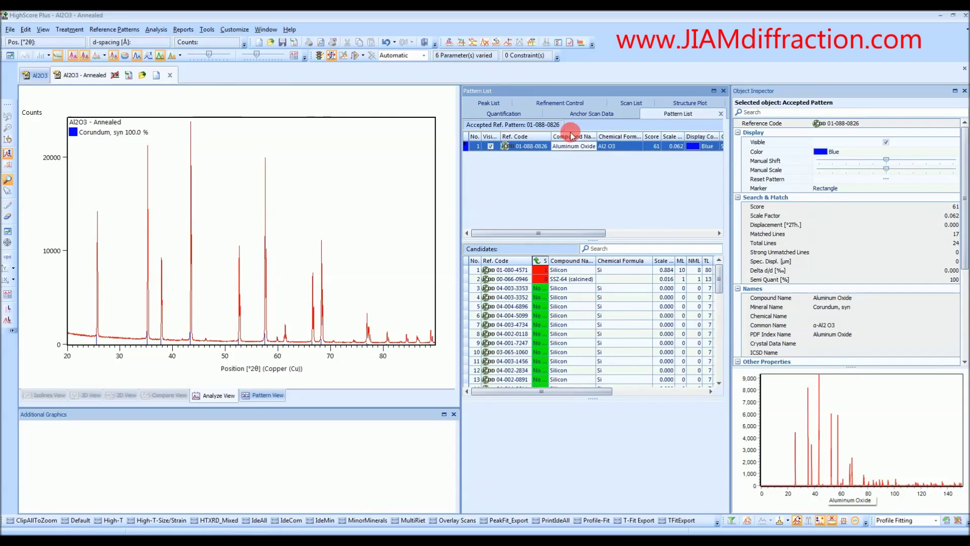
# Give the Corundum, syn phase Split Width and Shape asymmetry and Size and Strain analysis
pyautogui.click(559, 103)
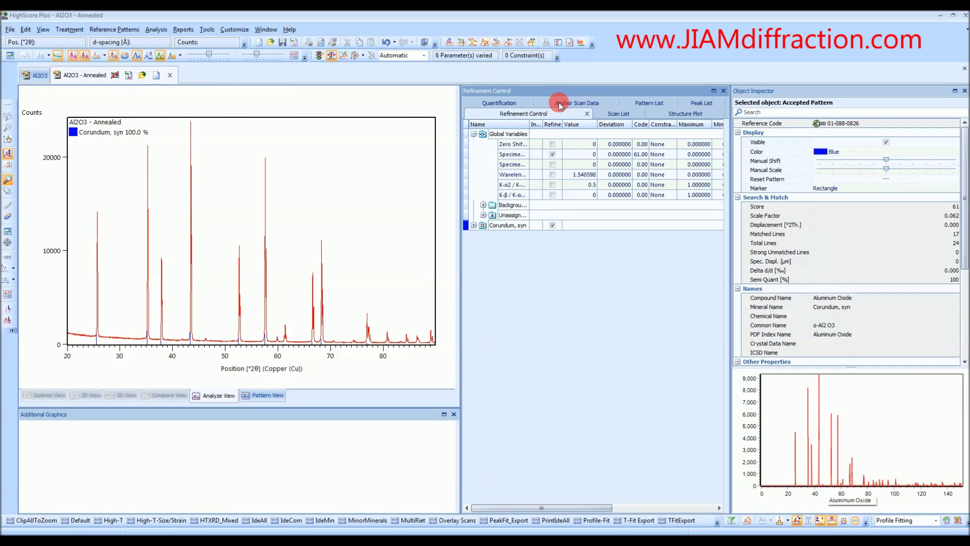
pyautogui.click(501, 228)
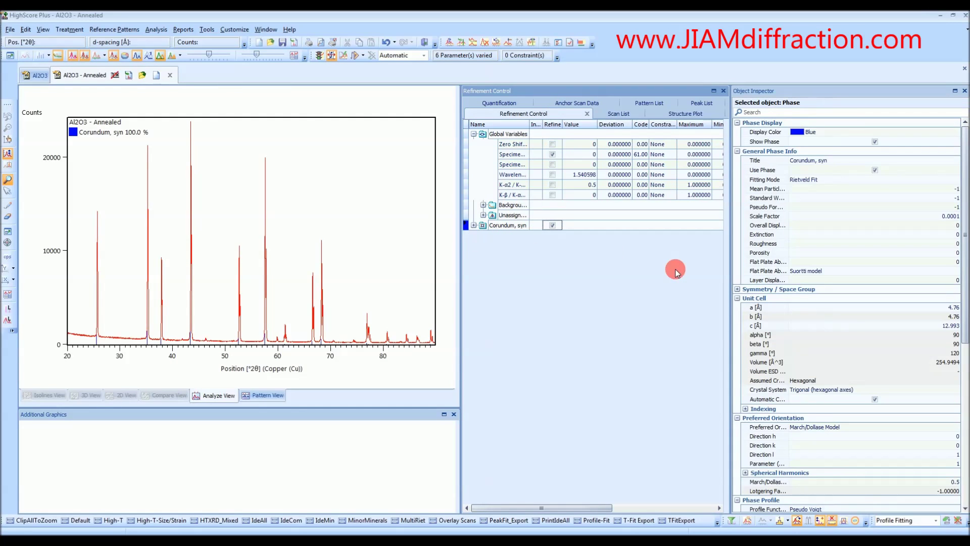
pyautogui.moveTo(966, 225); pyautogui.dragTo(966, 361)
pyautogui.click(823, 299)
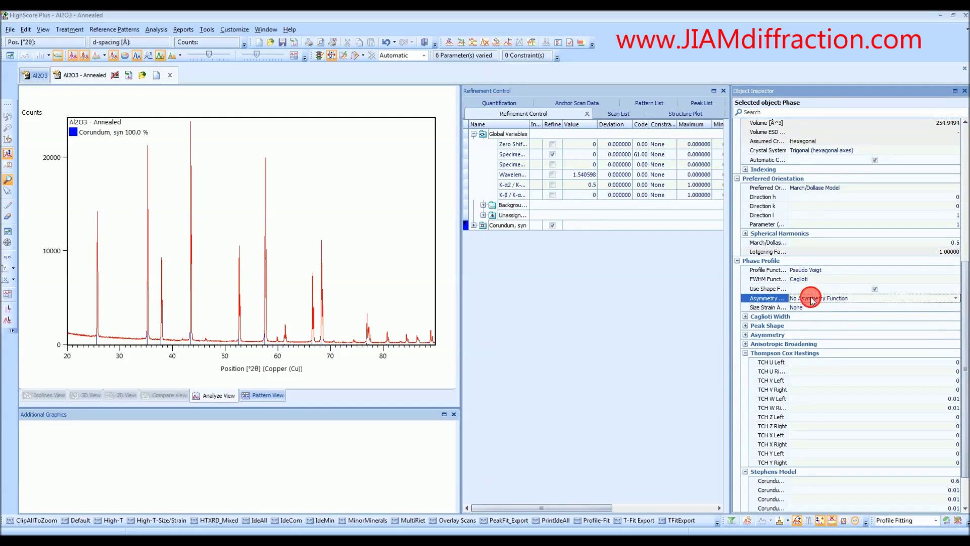
pyautogui.click(811, 299)
pyautogui.click(819, 324)
pyautogui.click(818, 308)
pyautogui.click(826, 307)
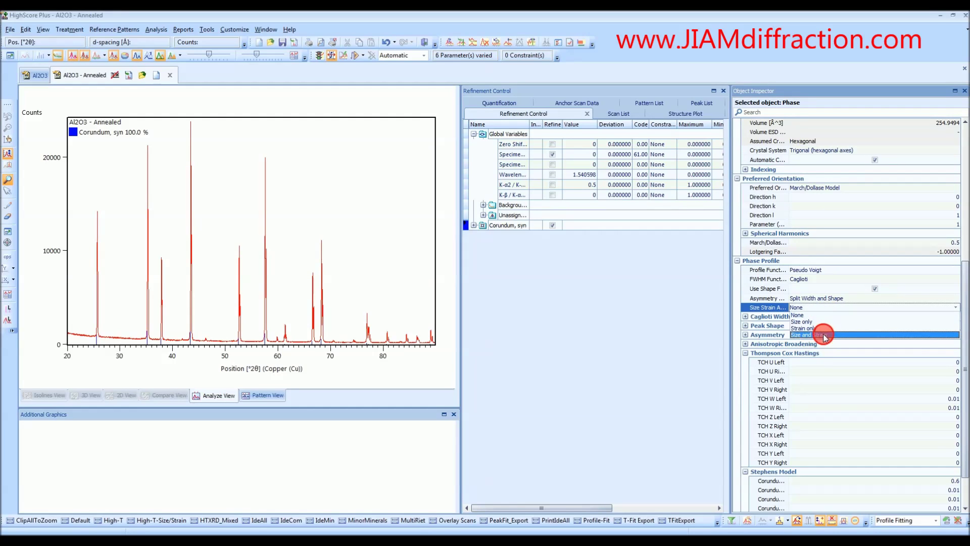
pyautogui.click(826, 334)
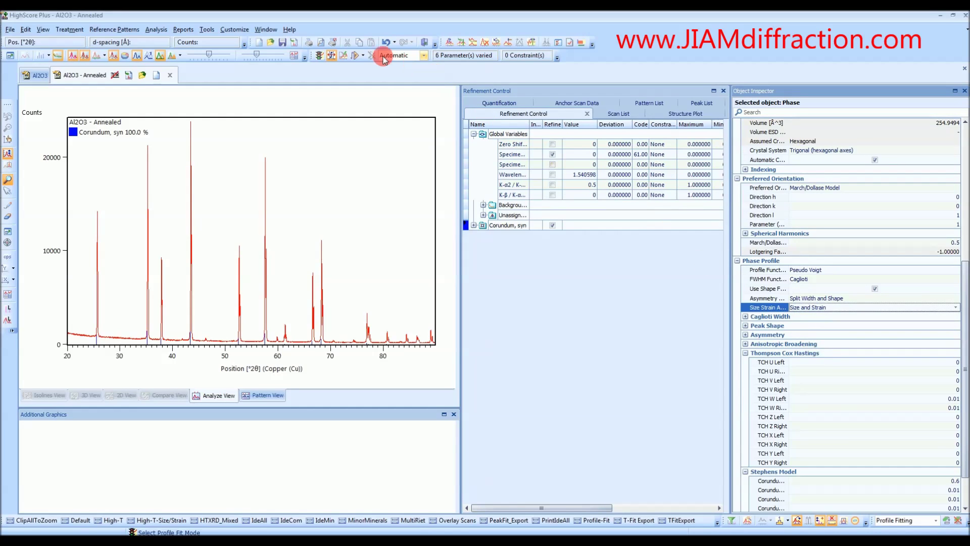
# Refine the annealed pattern with <Phase fit> Size-Strain Analysis R, reaching Rwp 6.3925
pyautogui.click(363, 55)
pyautogui.click(363, 56)
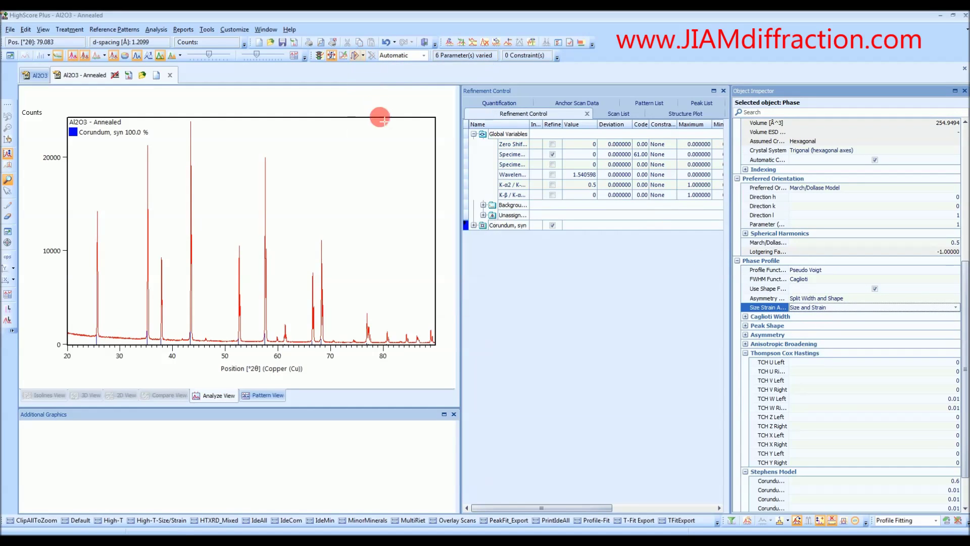
pyautogui.click(362, 55)
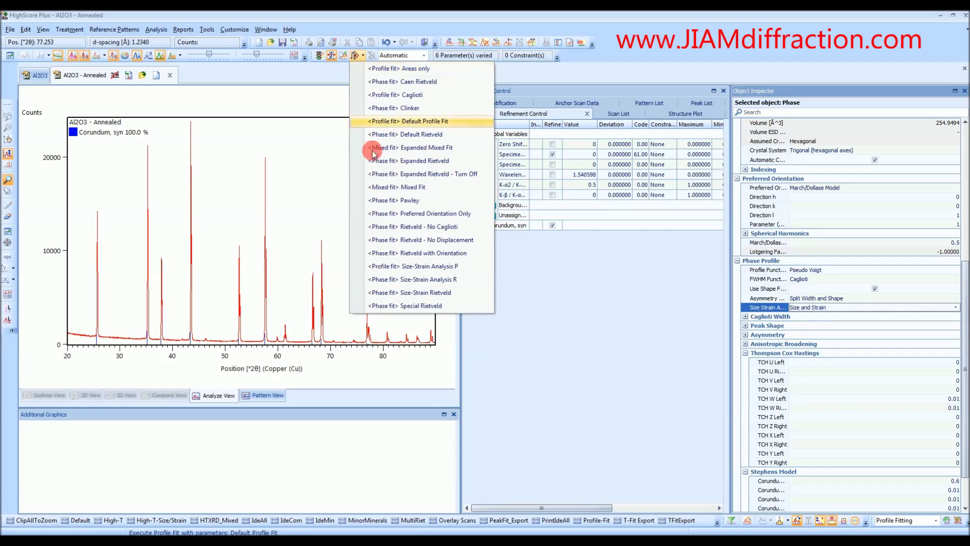
pyautogui.click(454, 279)
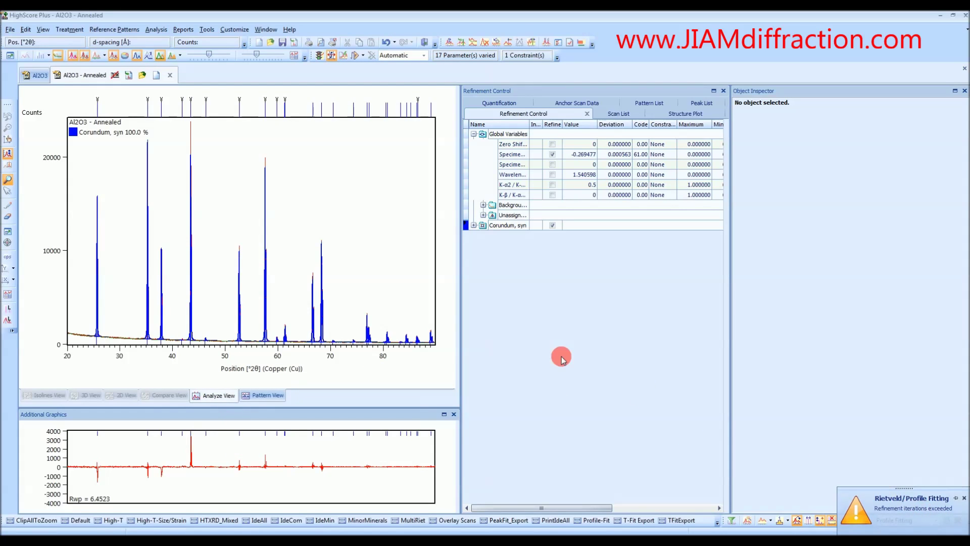
pyautogui.click(405, 112)
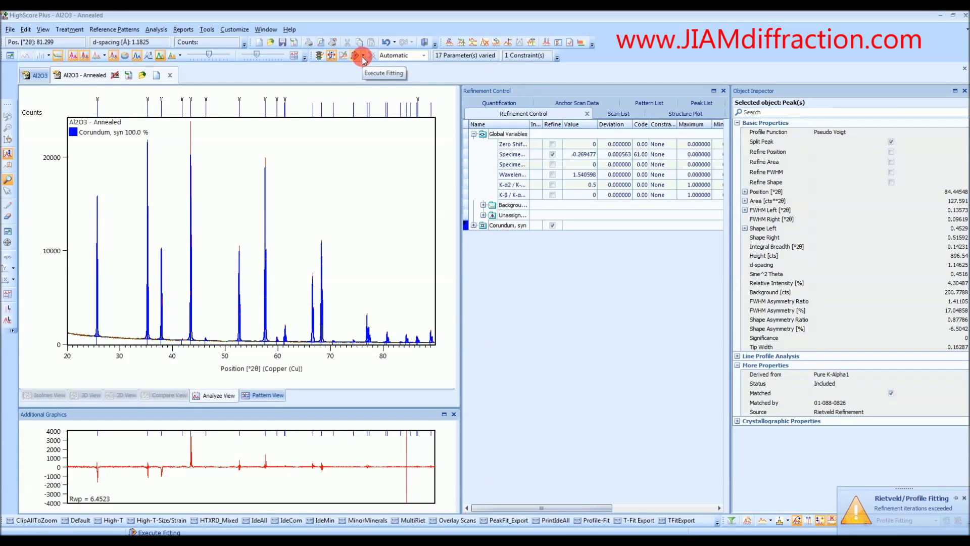
pyautogui.click(362, 56)
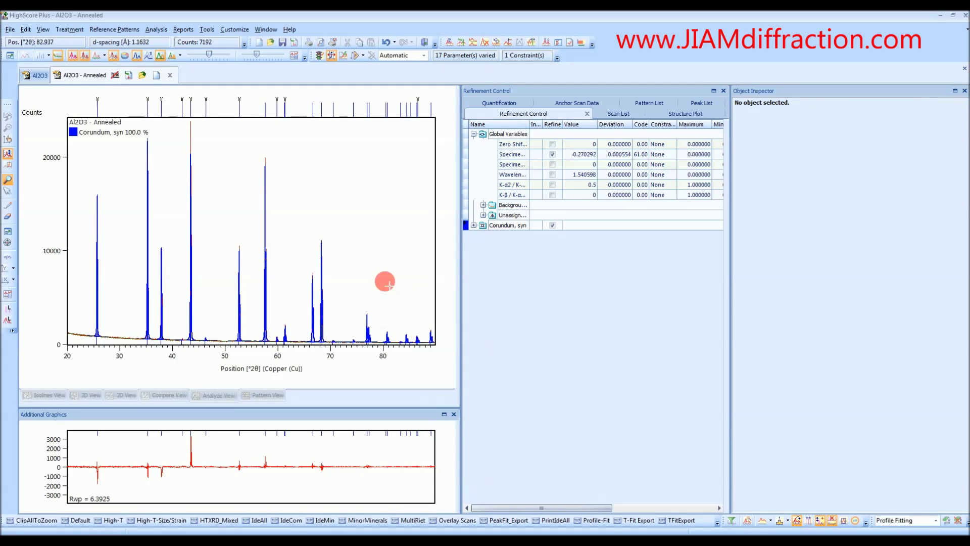
# Zoom into 41.5–45.3° to check the fit near 43.5°, then return to the full 20–90° view
pyautogui.click(265, 245)
pyautogui.moveTo(201, 120); pyautogui.dragTo(181, 361)
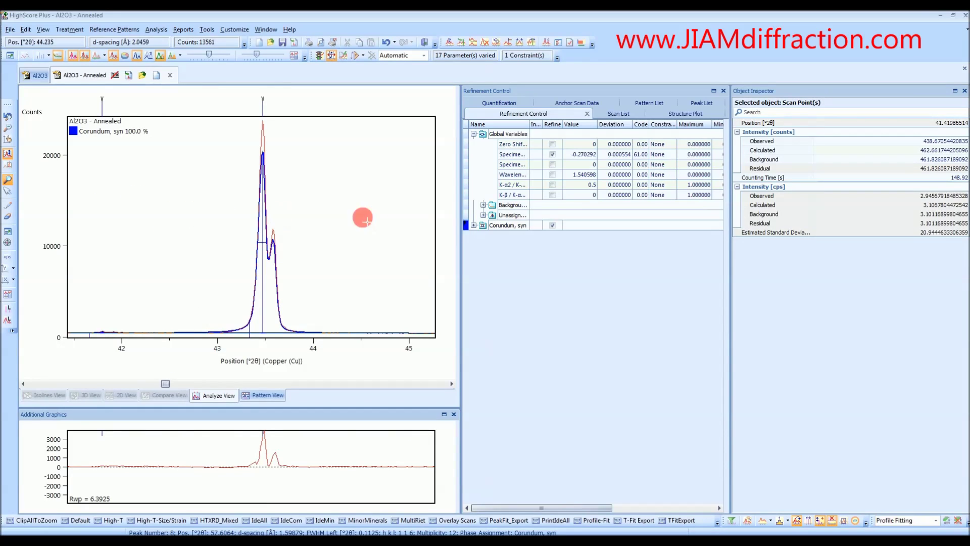
pyautogui.click(475, 226)
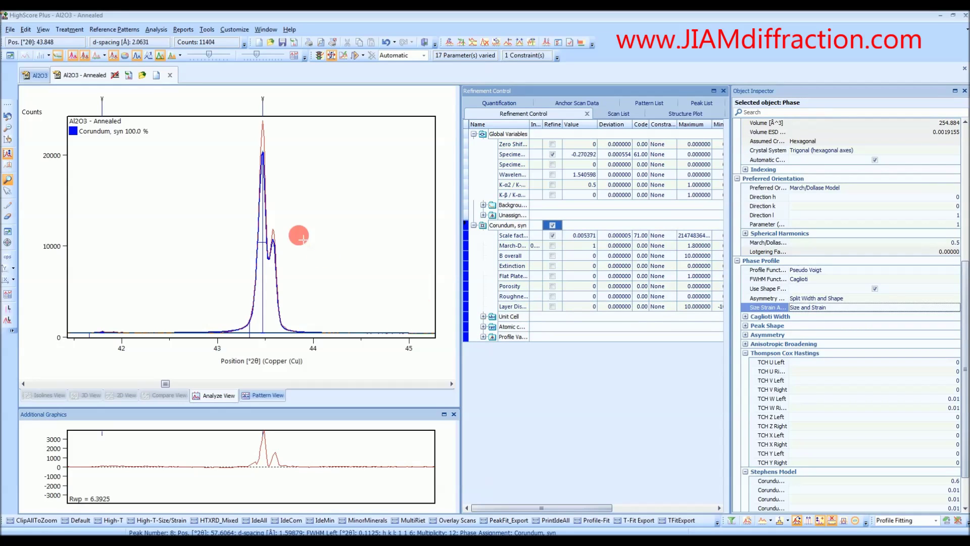
pyautogui.rightClick(378, 197)
pyautogui.click(402, 204)
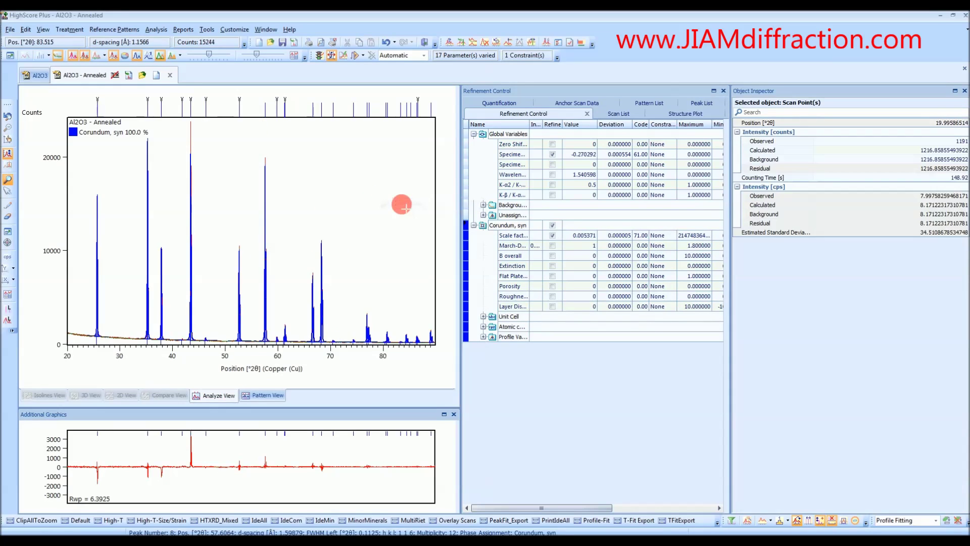
# Bring up the Corundum, syn phase properties in the Object Inspector
pyautogui.click(321, 303)
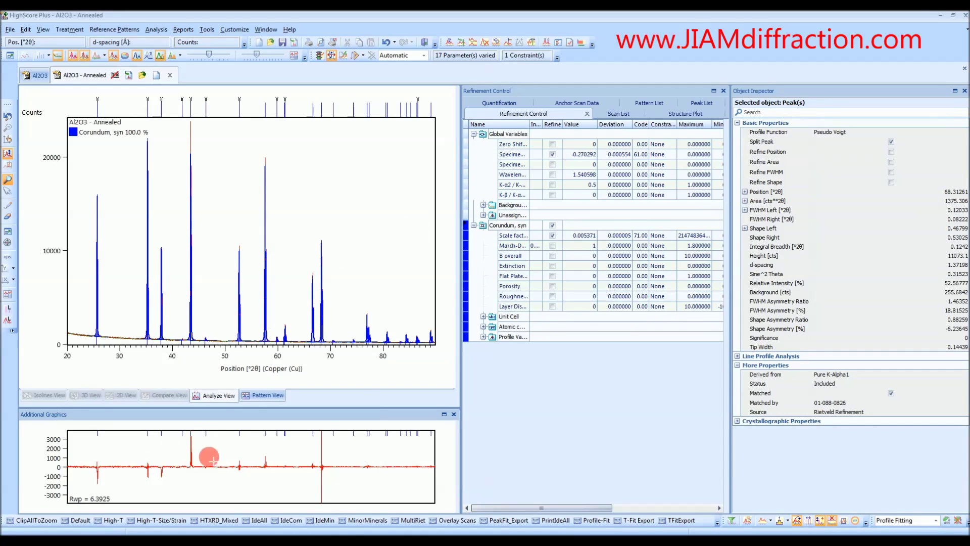
pyautogui.click(425, 357)
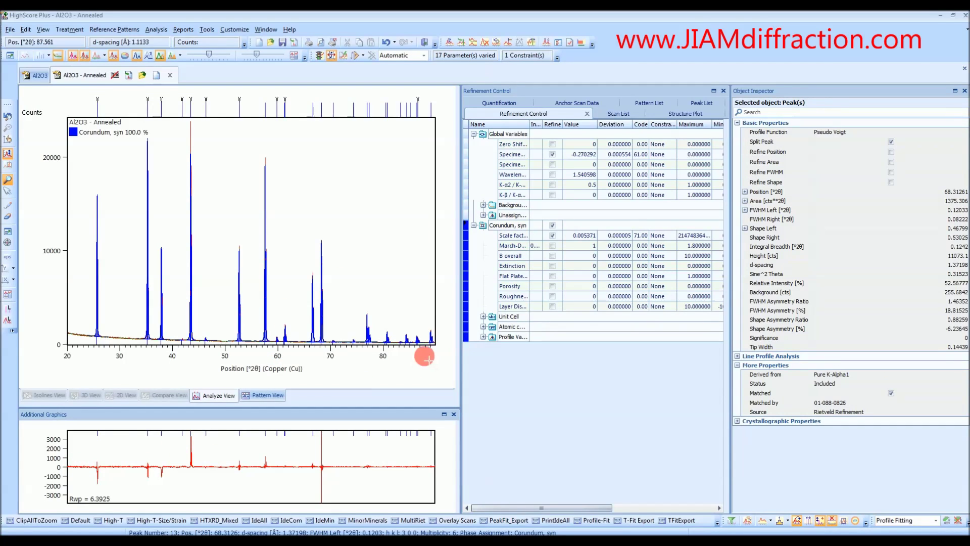
pyautogui.click(510, 224)
# Expand Derived Data and widen the label column to read the 1327.8 Å crystallite size and micro strain
pyautogui.moveTo(966, 298); pyautogui.dragTo(966, 310)
pyautogui.click(737, 481)
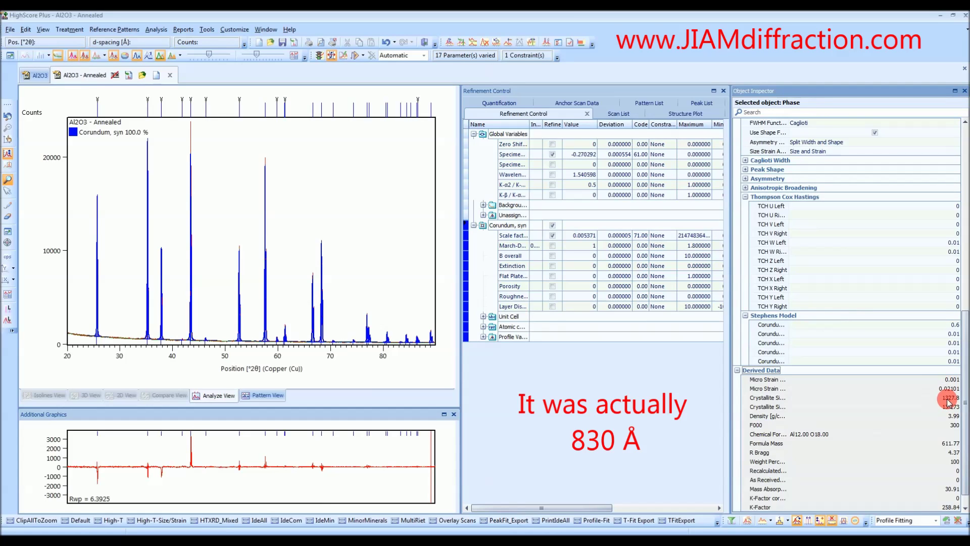
pyautogui.moveTo(790, 389); pyautogui.dragTo(843, 399)
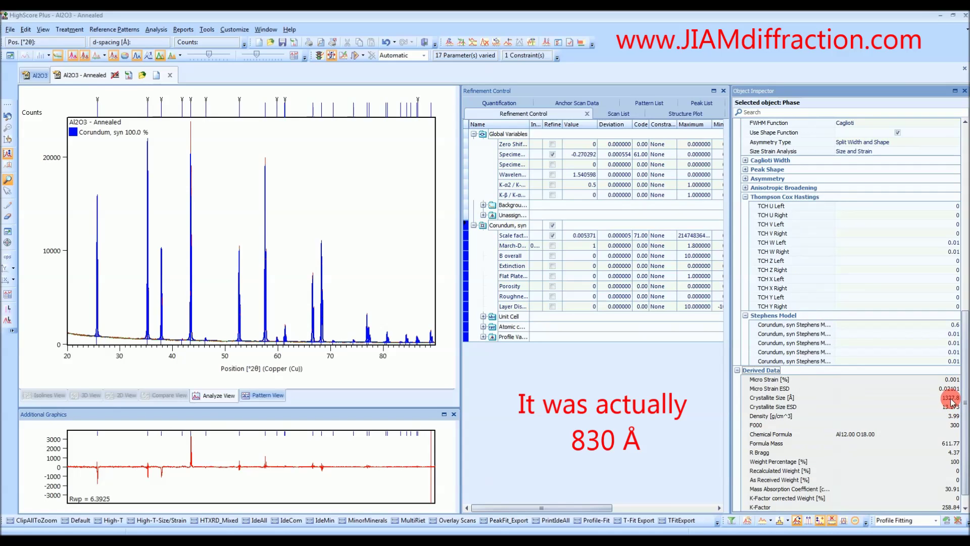